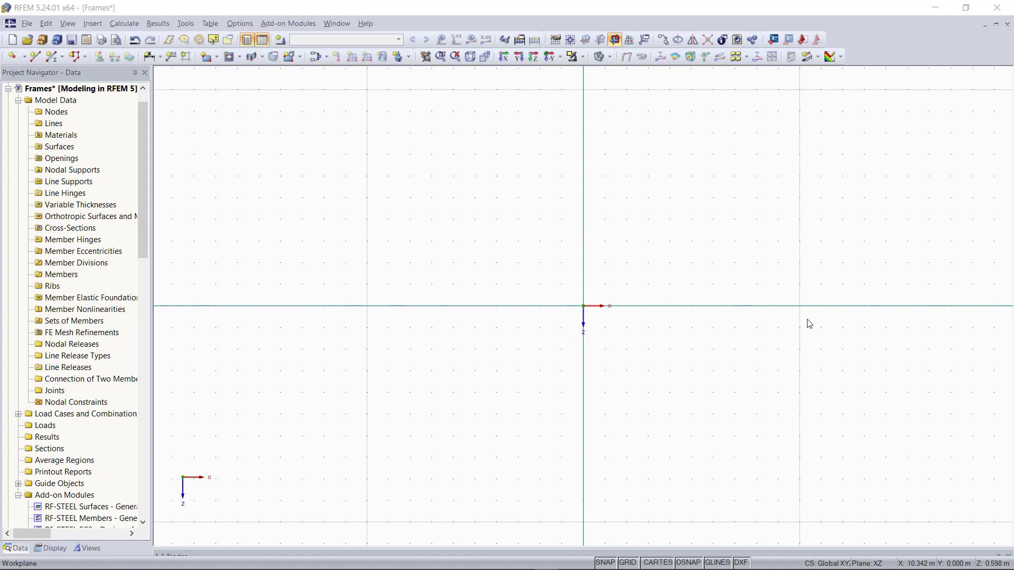
Step: Start a new member with cross-section IPE 200 (Rolled I-sections > IPE) in Steel S 235
left_click(47, 58)
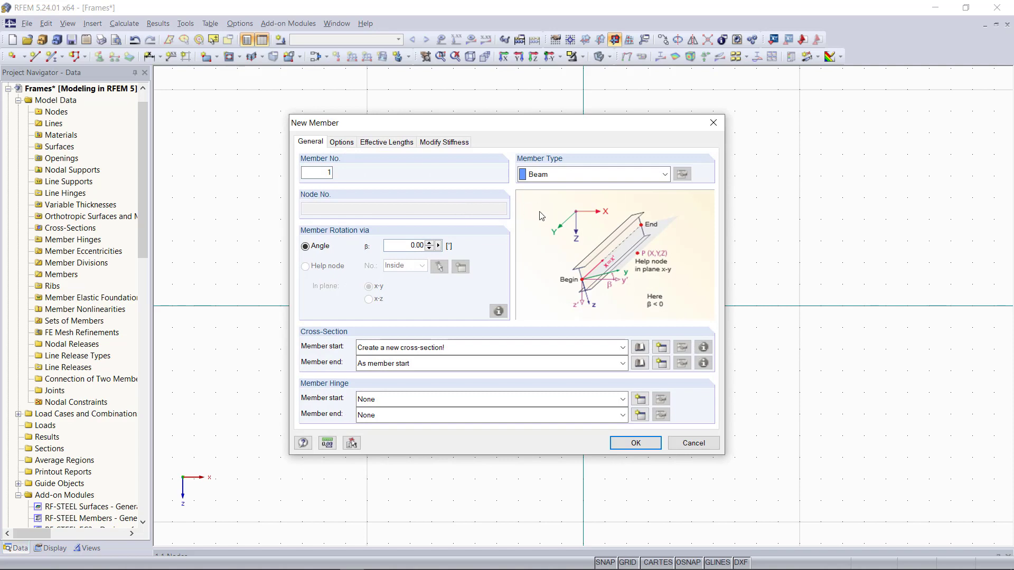
left_click(640, 347)
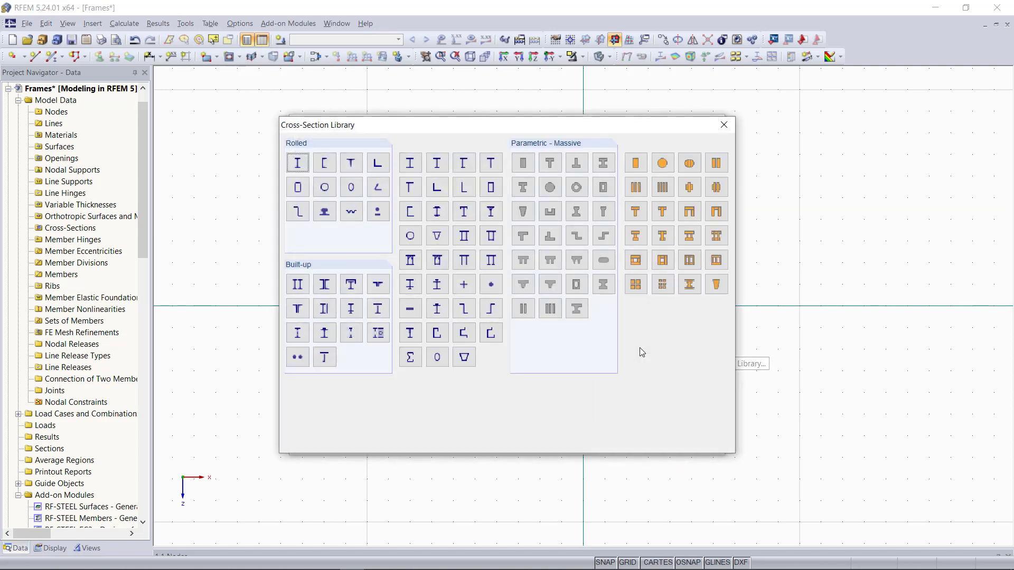
left_click(298, 161)
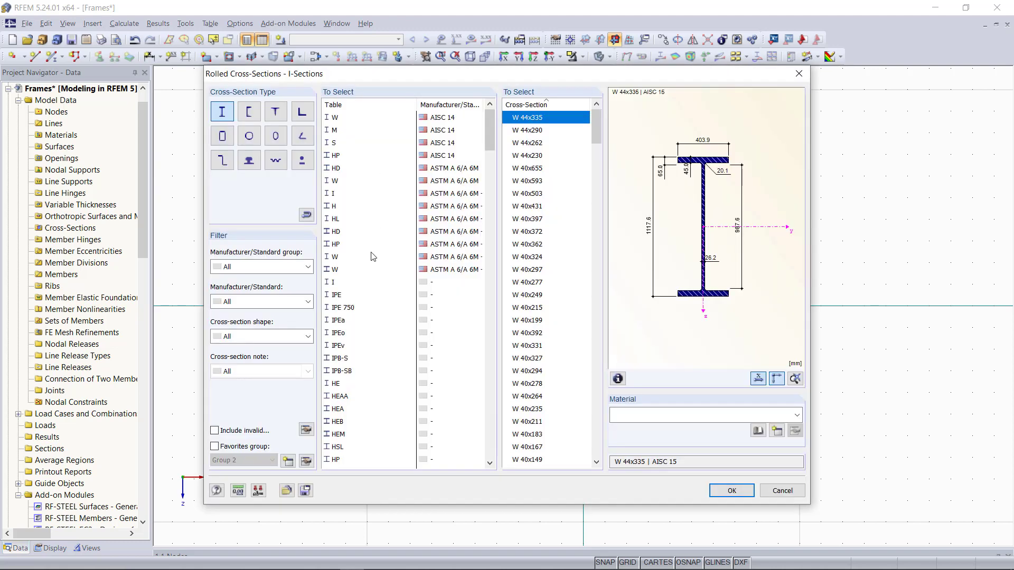
left_click(344, 296)
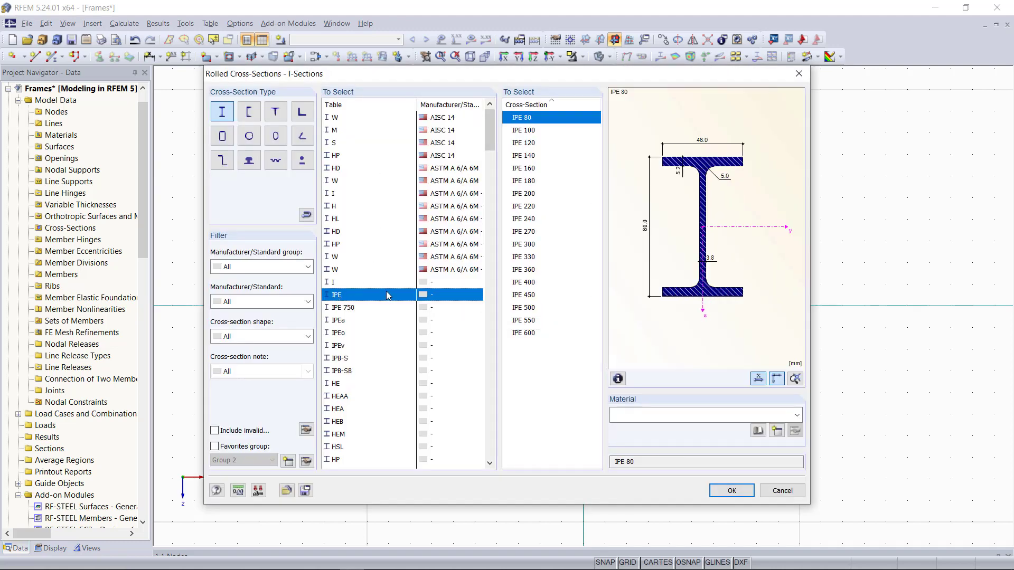
left_click(534, 195)
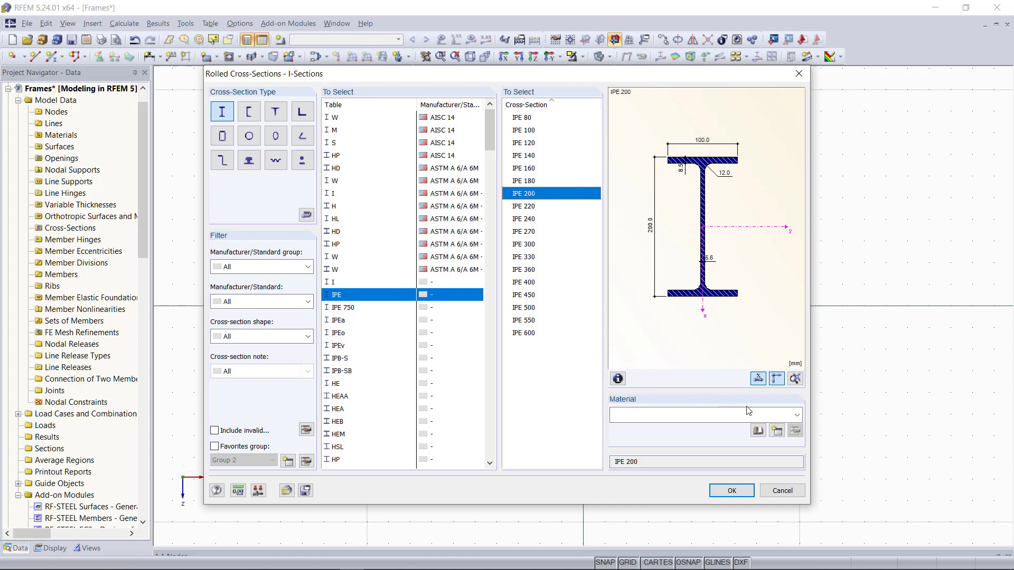
left_click(782, 432)
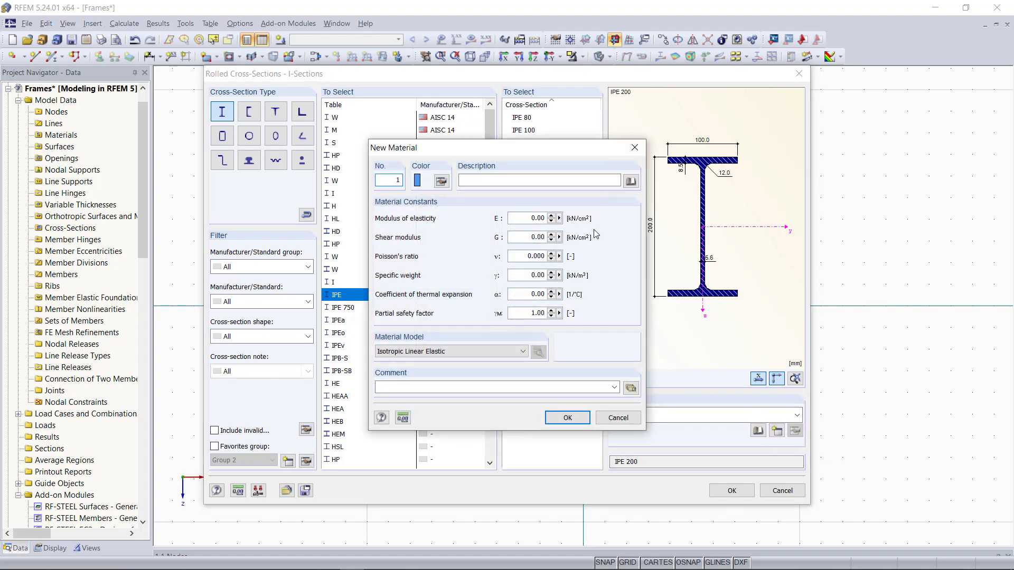
left_click(630, 181)
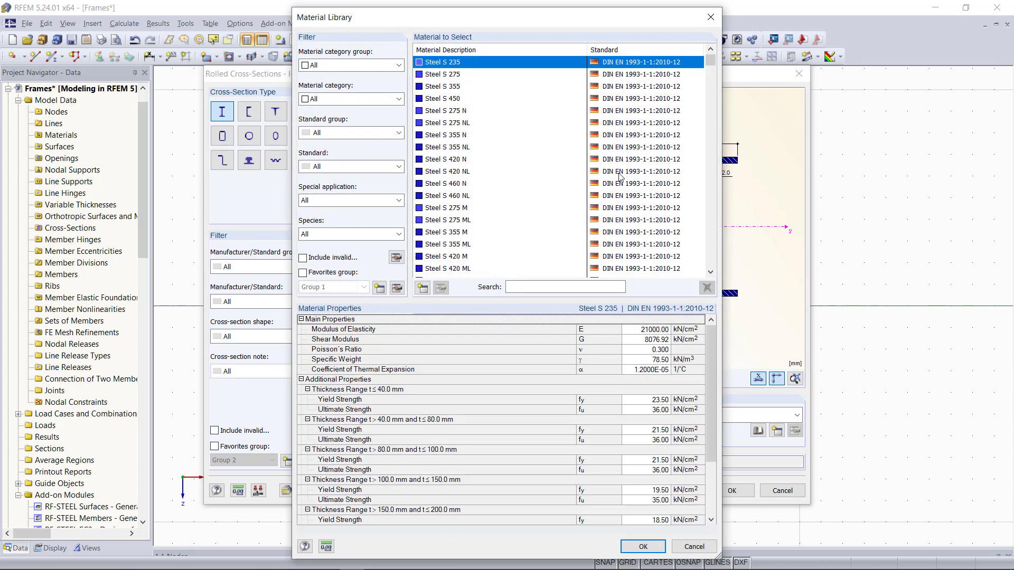
left_click(643, 546)
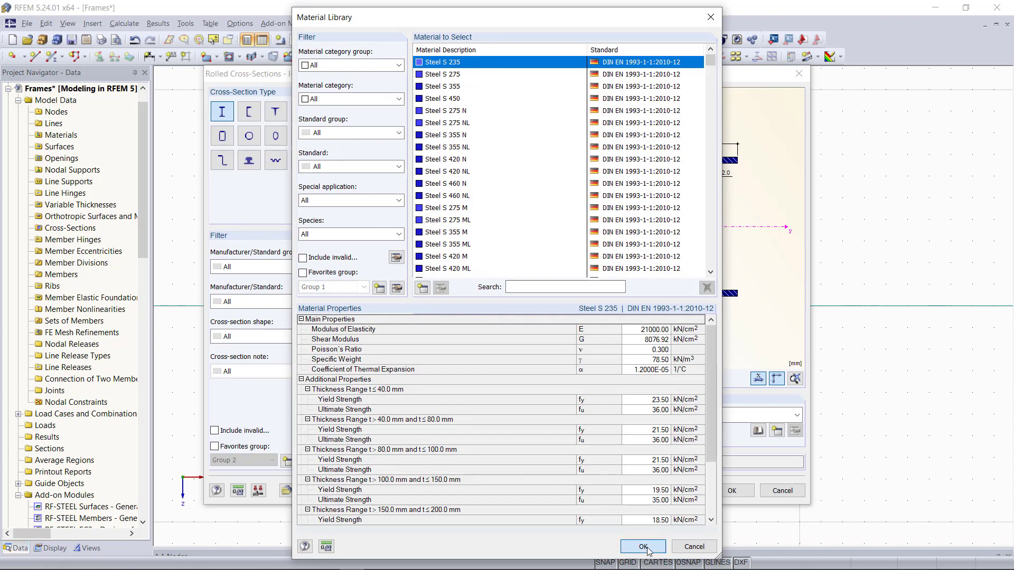
left_click(567, 417)
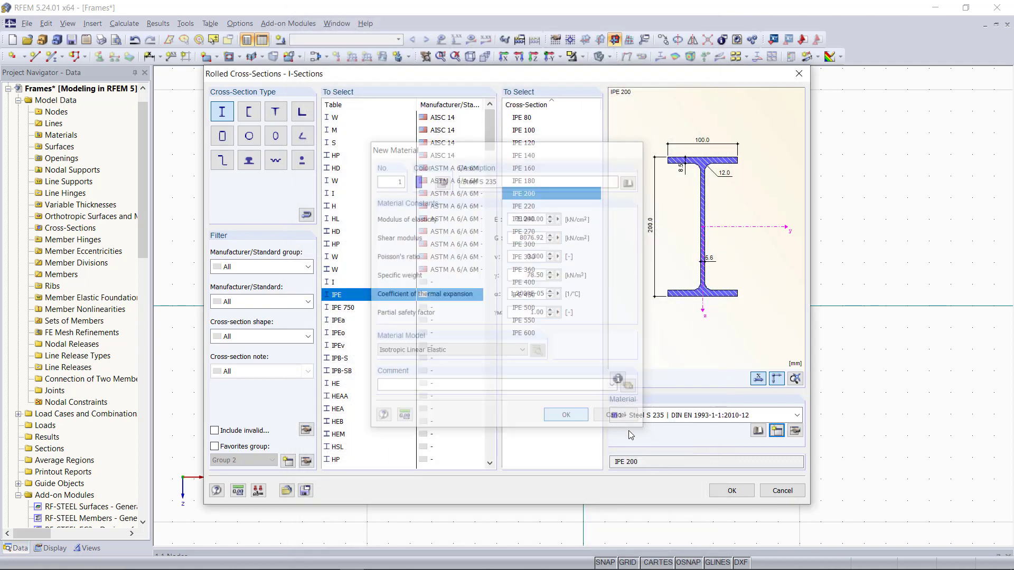
left_click(742, 493)
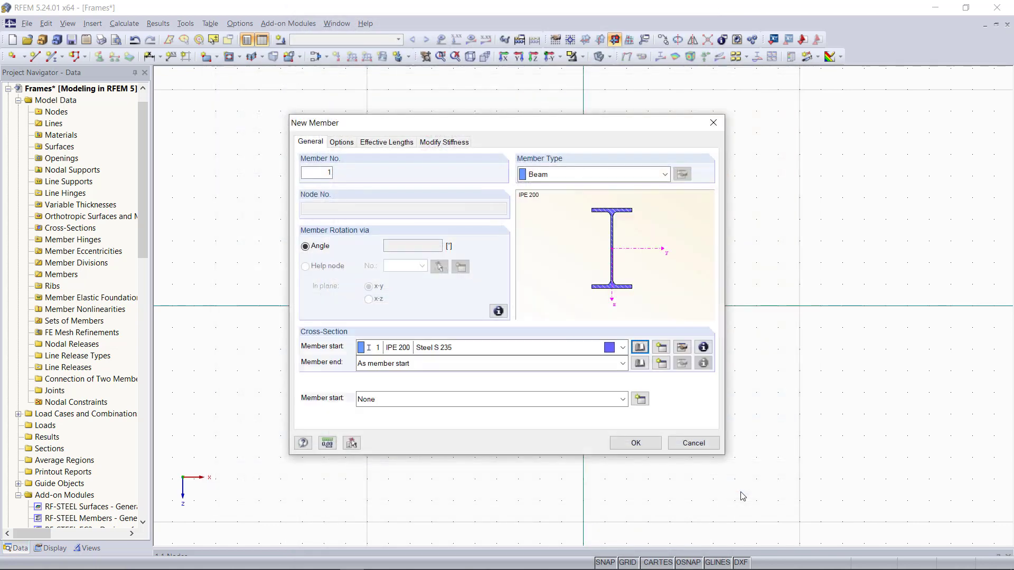
Step: Draw the left 3 m column from the origin and the 5 m beam to (5,-3)
left_click(627, 447)
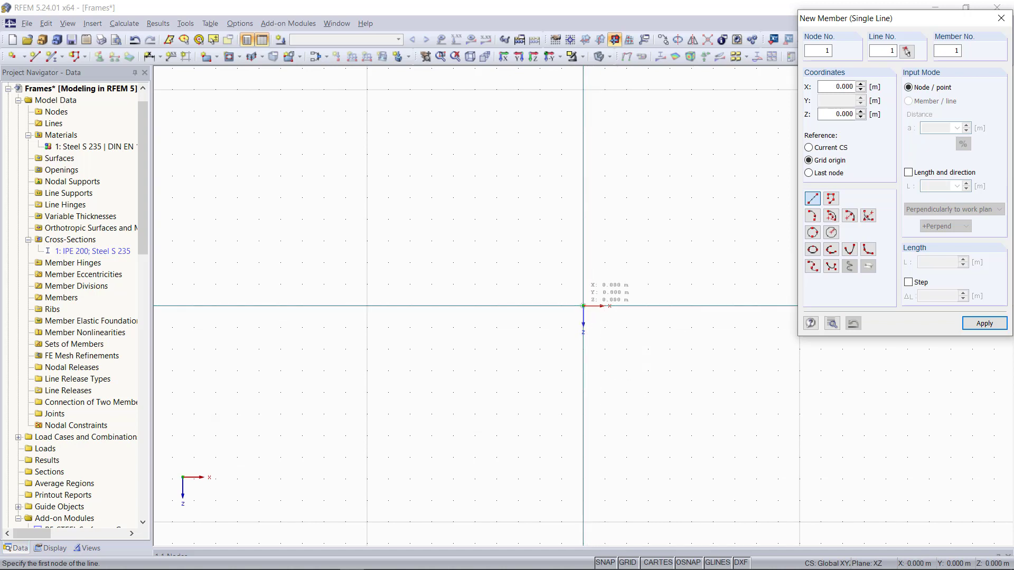
left_click(583, 306)
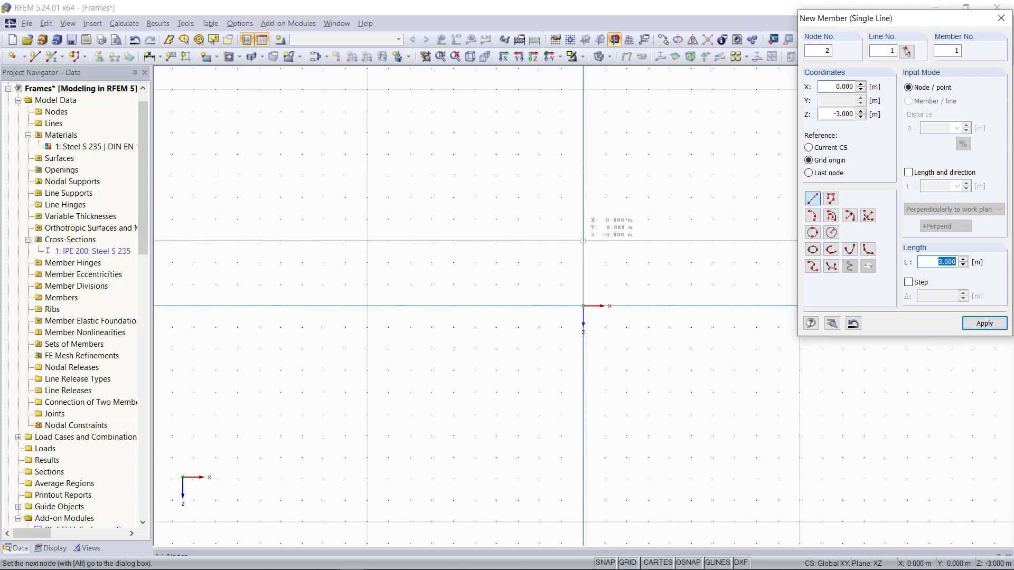
left_click(583, 240)
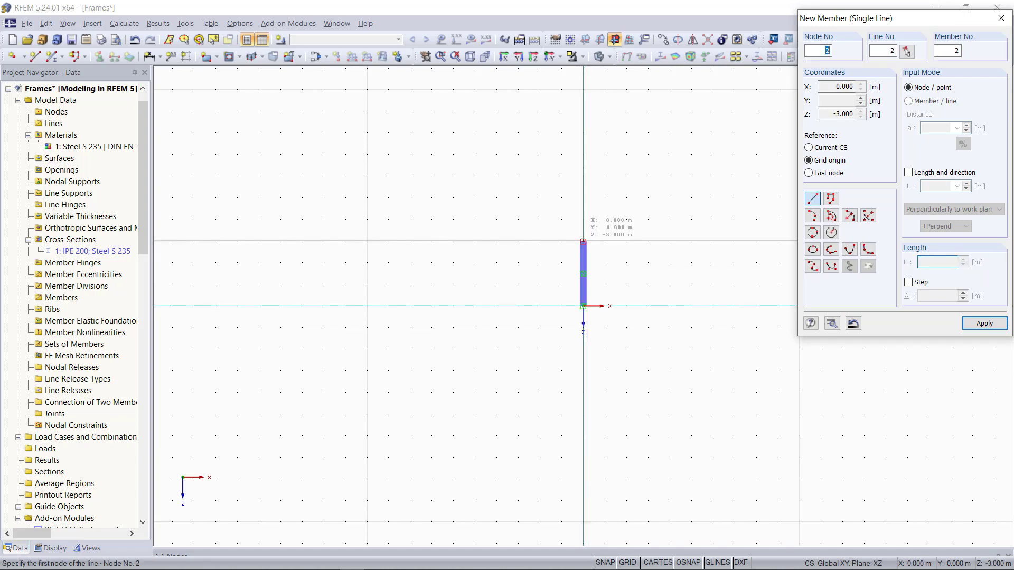
left_click(583, 241)
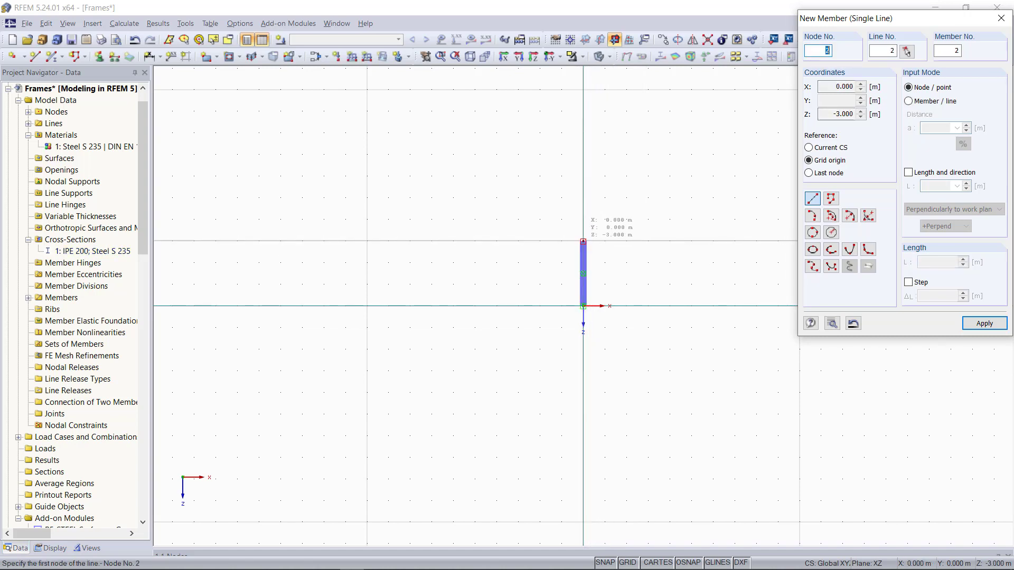
left_click(692, 241)
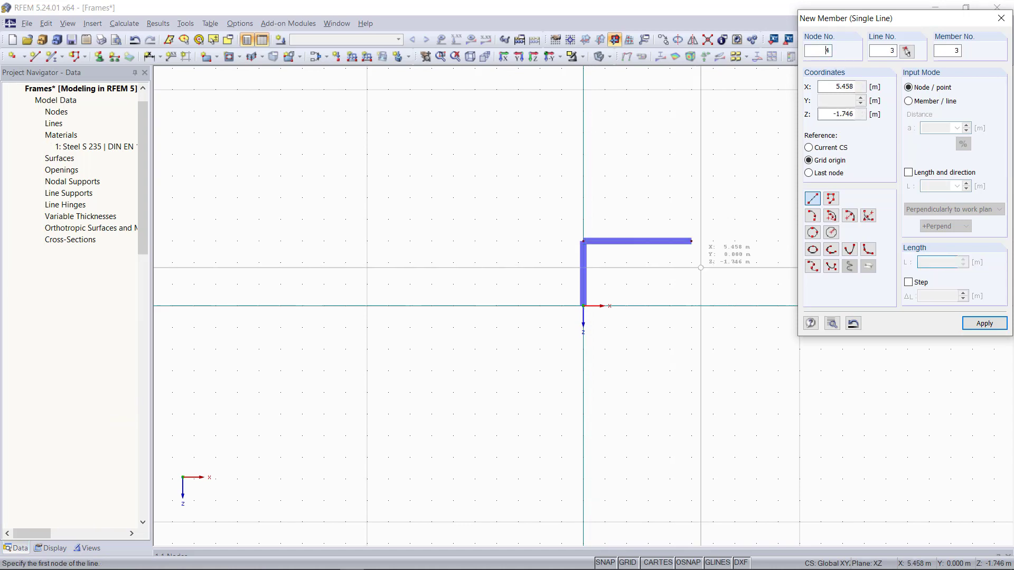
left_click(692, 241)
Step: Finish the right column at ground level and fit the frame in view
left_click(691, 306)
key("Escape")
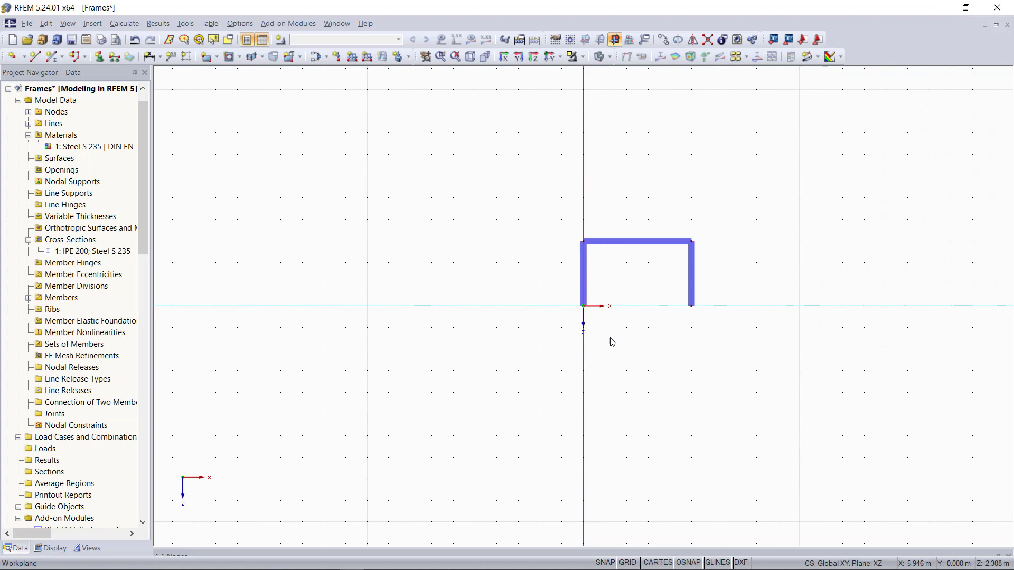
key("F8")
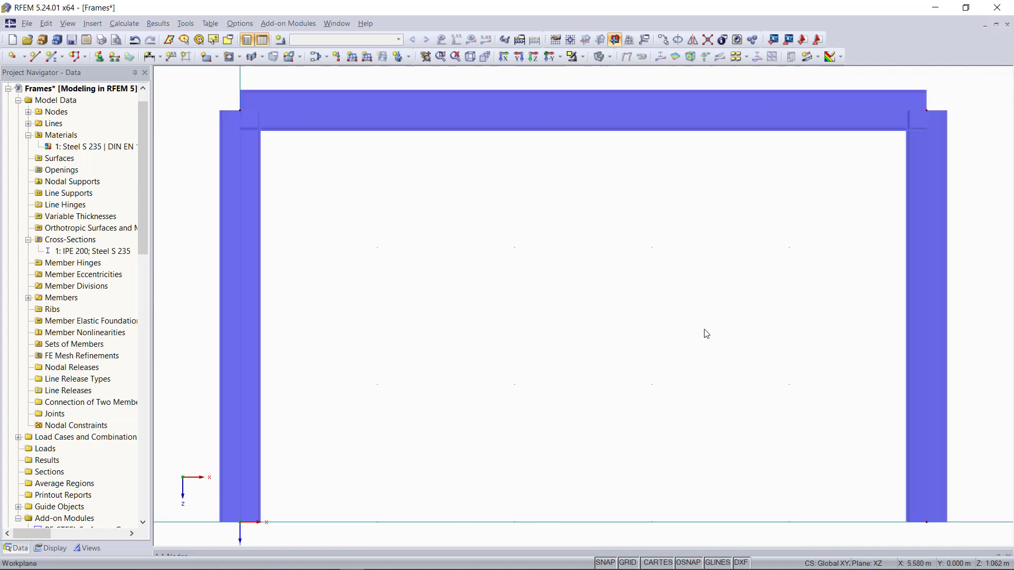
scroll(653, 335, "down", 2)
scroll(652, 335, "down", 1)
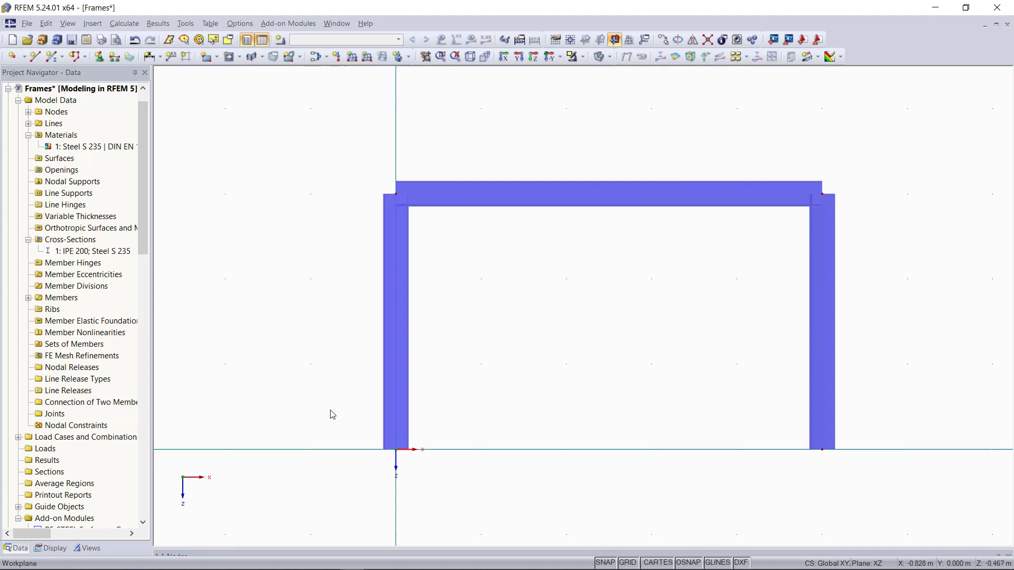
Step: Assign rigid nodal supports to both column base nodes
left_click_drag(325, 409, 891, 482)
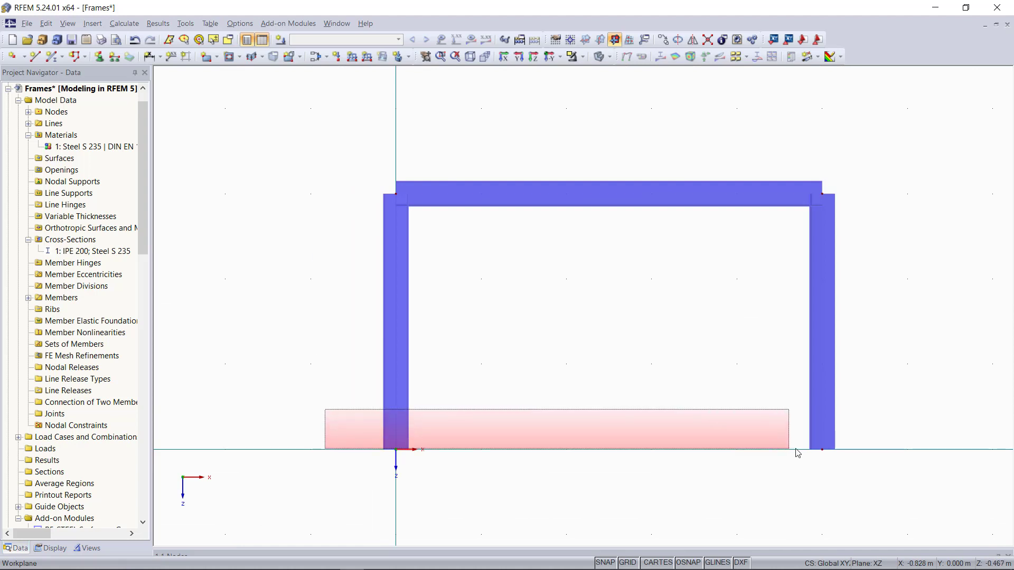
left_click(99, 57)
left_click(490, 230)
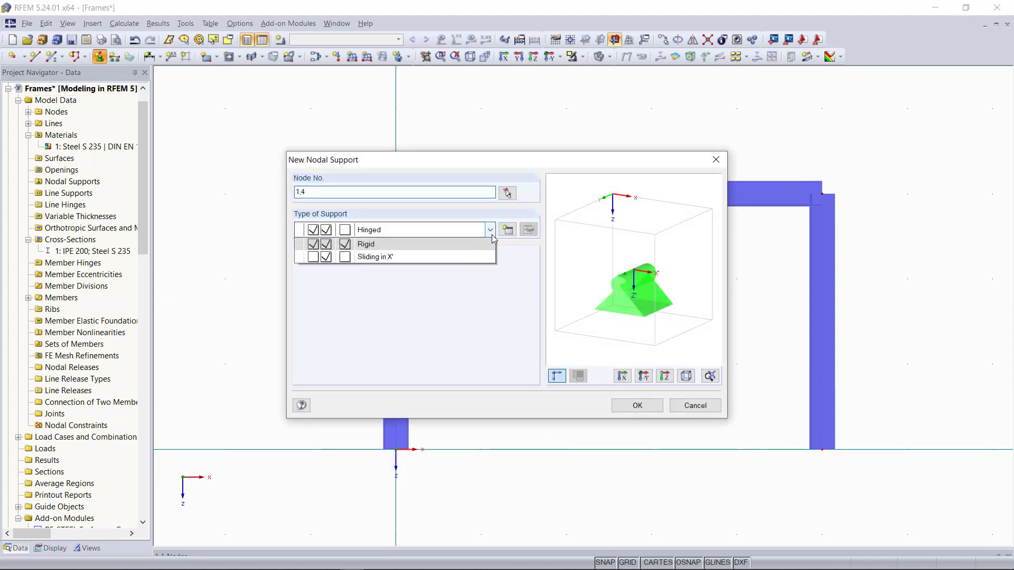
left_click(444, 259)
left_click(639, 405)
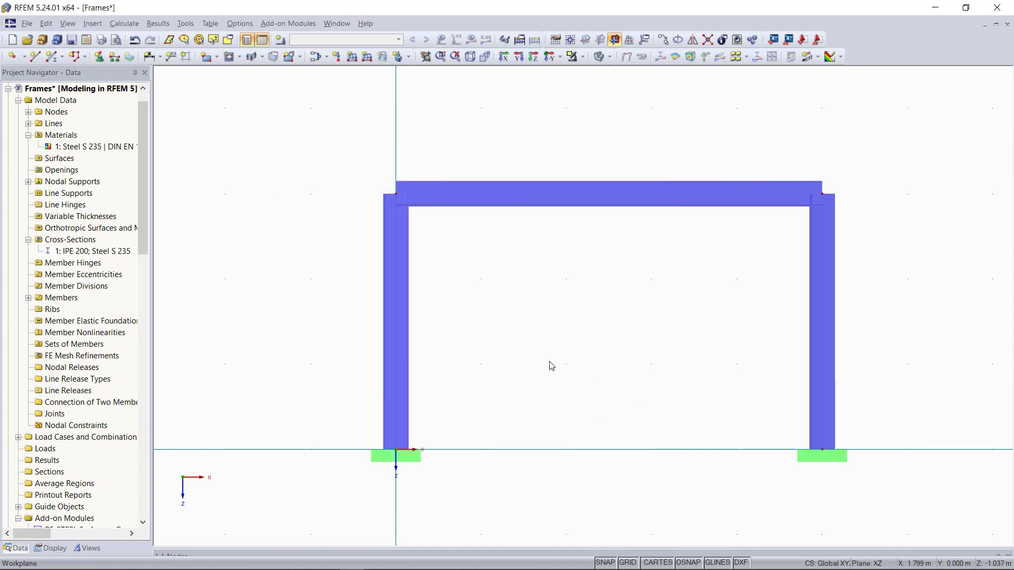
Step: Select the whole frame including its supports
scroll(548, 364, "down", 2)
scroll(539, 364, "down", 2)
mouse_move(536, 362)
middle_mouse_down()
mouse_move(635, 272)
mouse_move(580, 288)
middle_mouse_up()
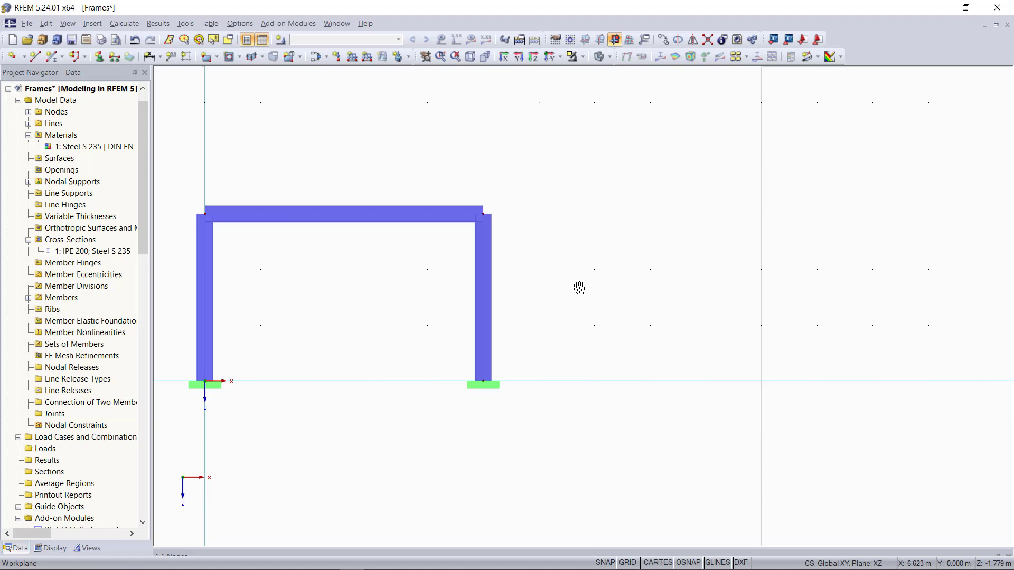
scroll(581, 290, "down", 2)
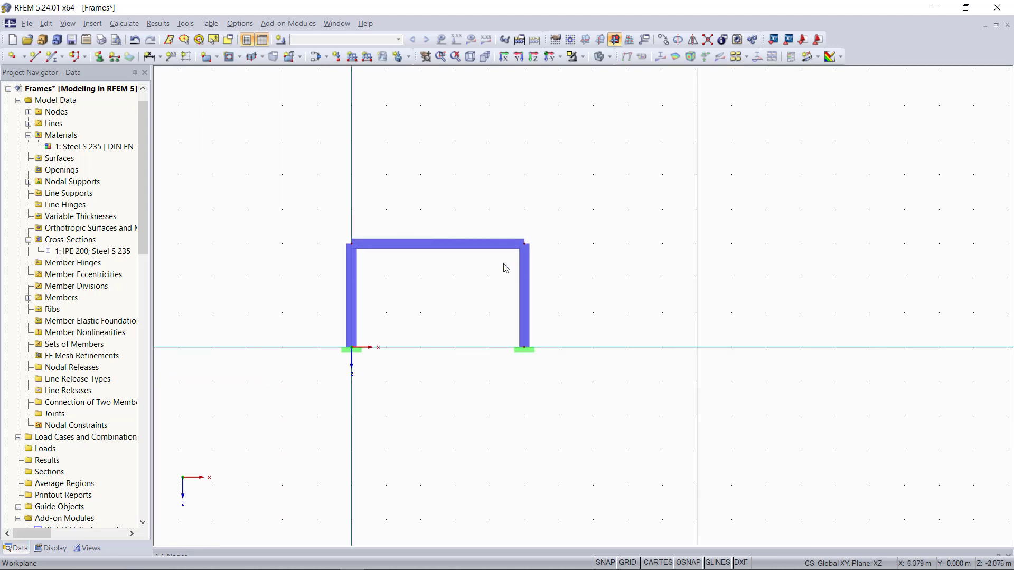
left_click_drag(291, 188, 613, 436)
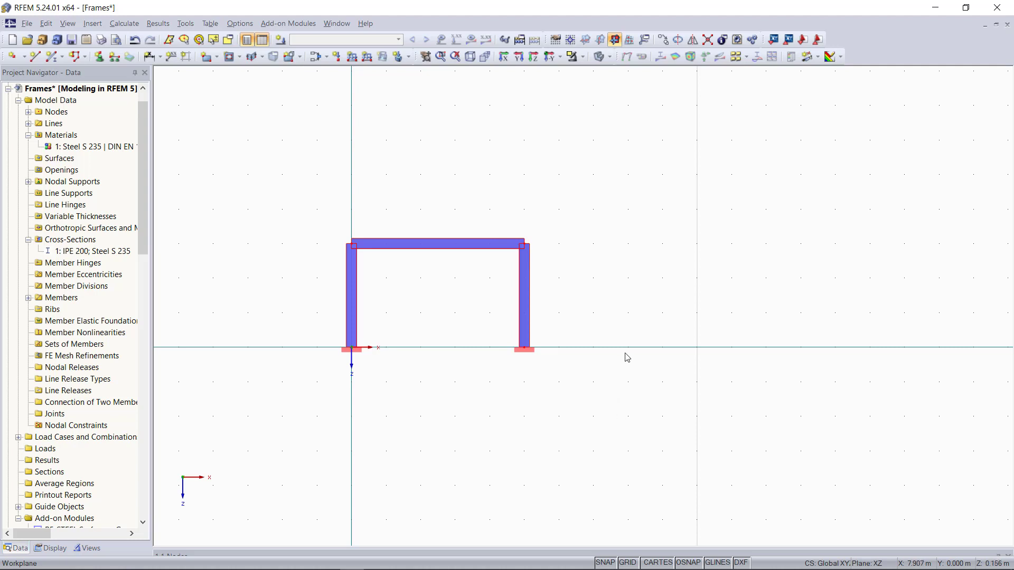
Step: Copy the frame twice with dx = 8 m spacing along X
left_click(663, 41)
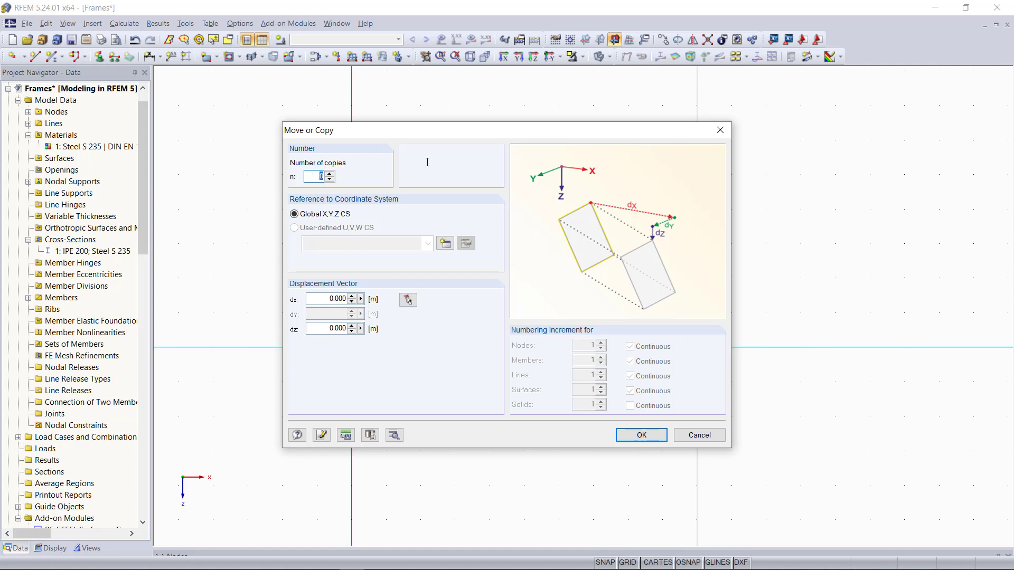
type("2")
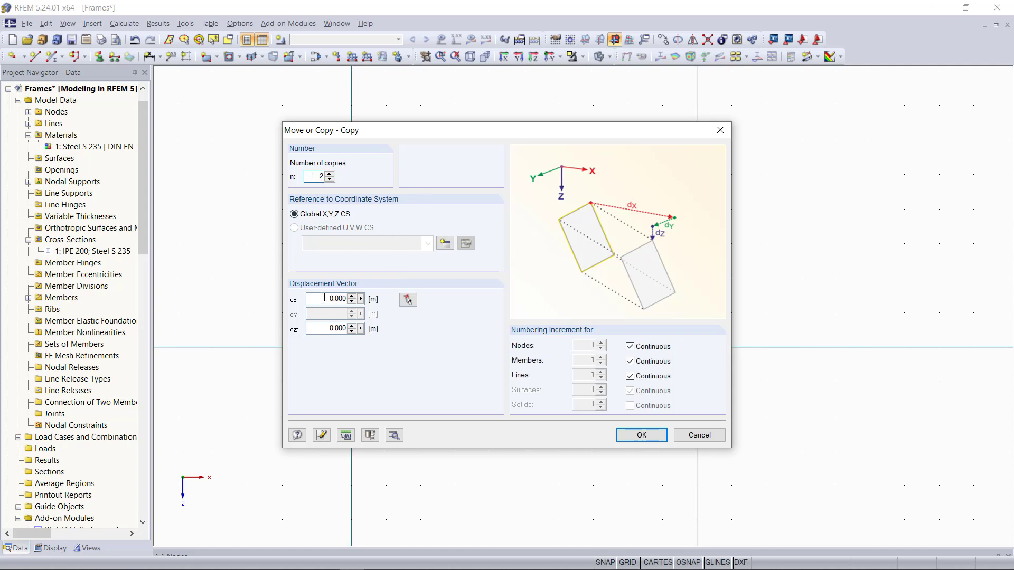
left_click(325, 297)
type("8")
left_click(636, 434)
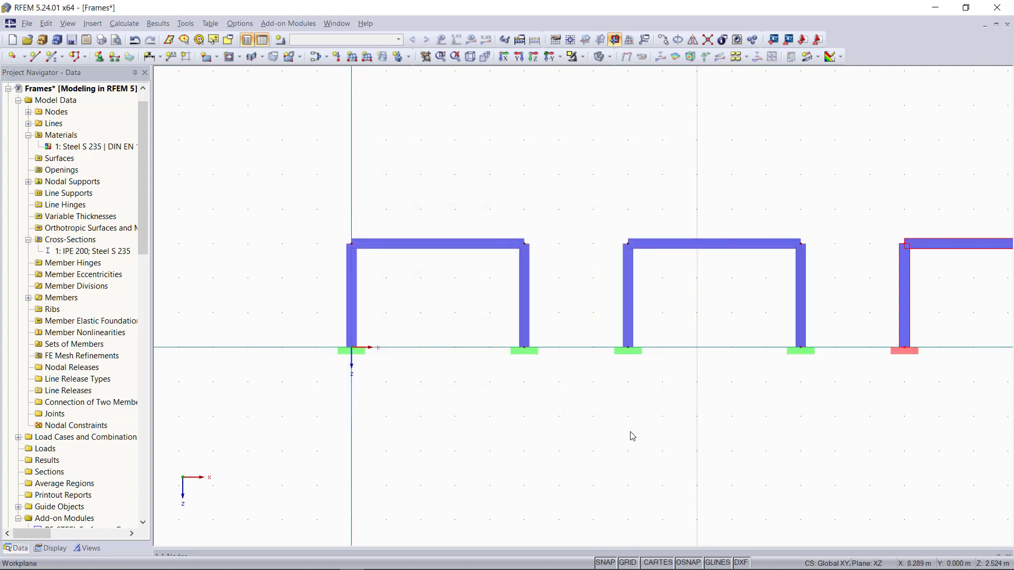
scroll(468, 433, "down", 1)
scroll(469, 434, "down", 1)
scroll(469, 434, "down", 1)
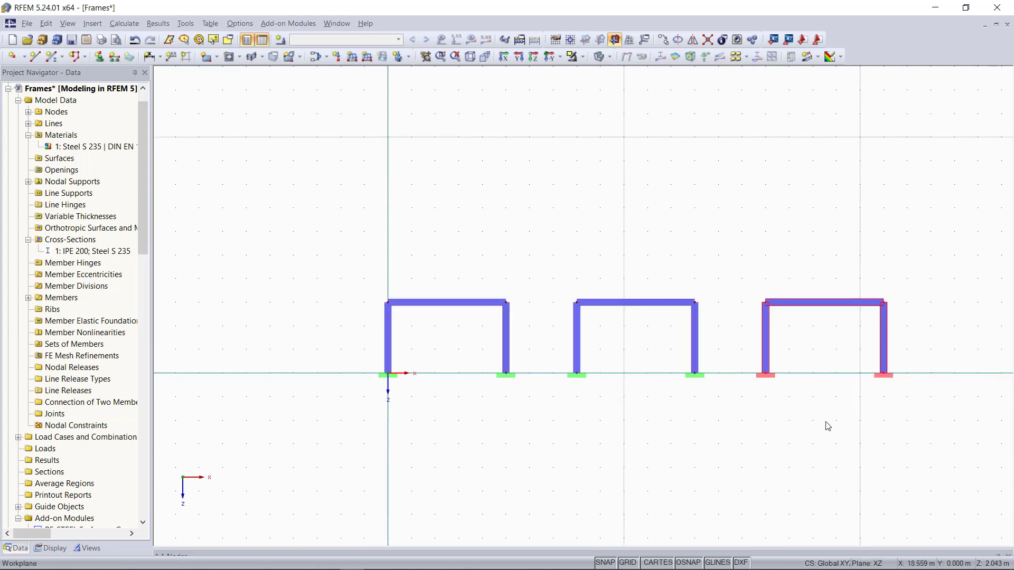
Step: Select the middle frame's two support nodes
left_click(765, 413)
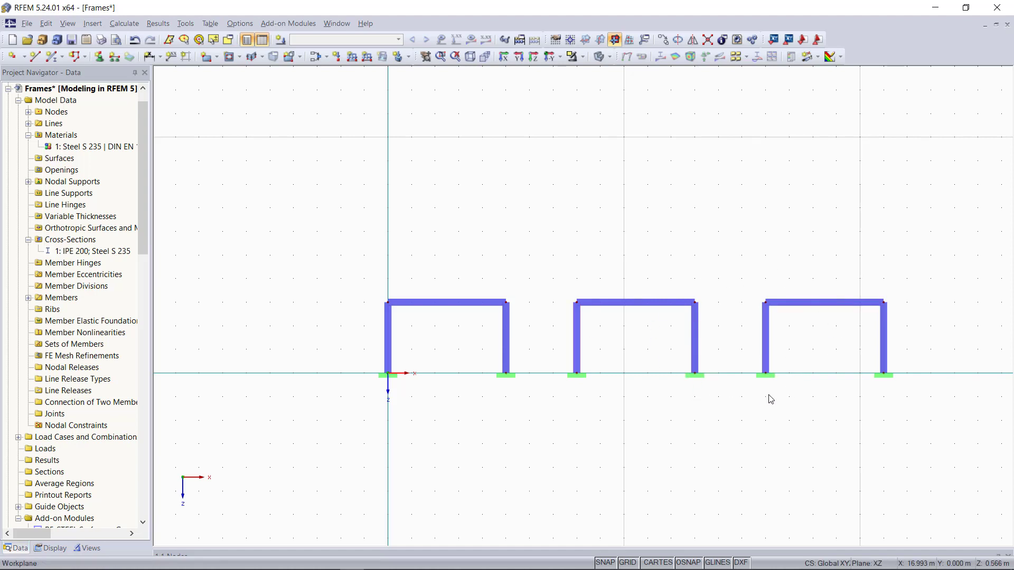
scroll(655, 365, "up", 1)
scroll(668, 349, "up", 1)
scroll(671, 348, "up", 1)
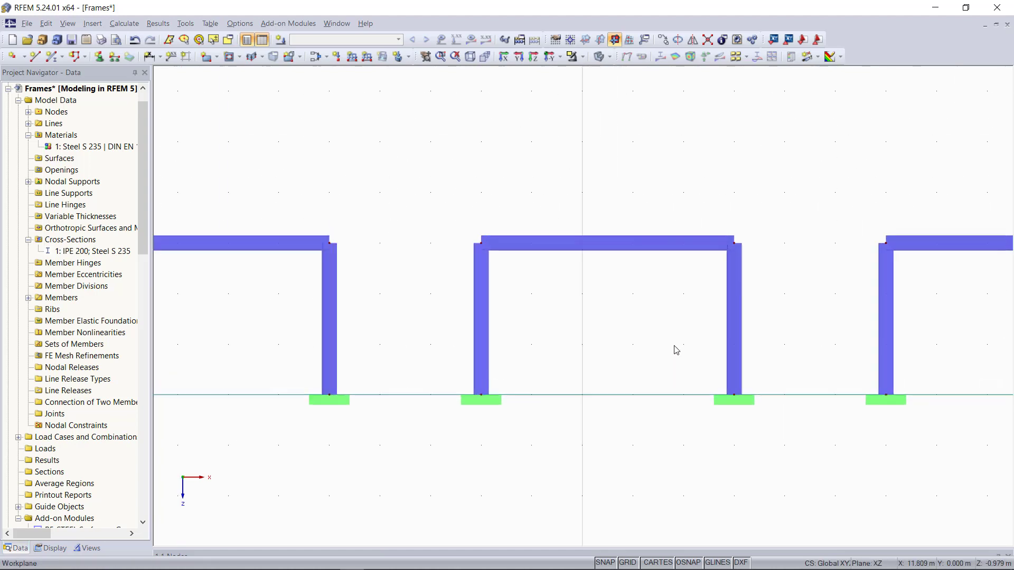
scroll(671, 348, "up", 1)
left_click_drag(412, 374, 795, 460)
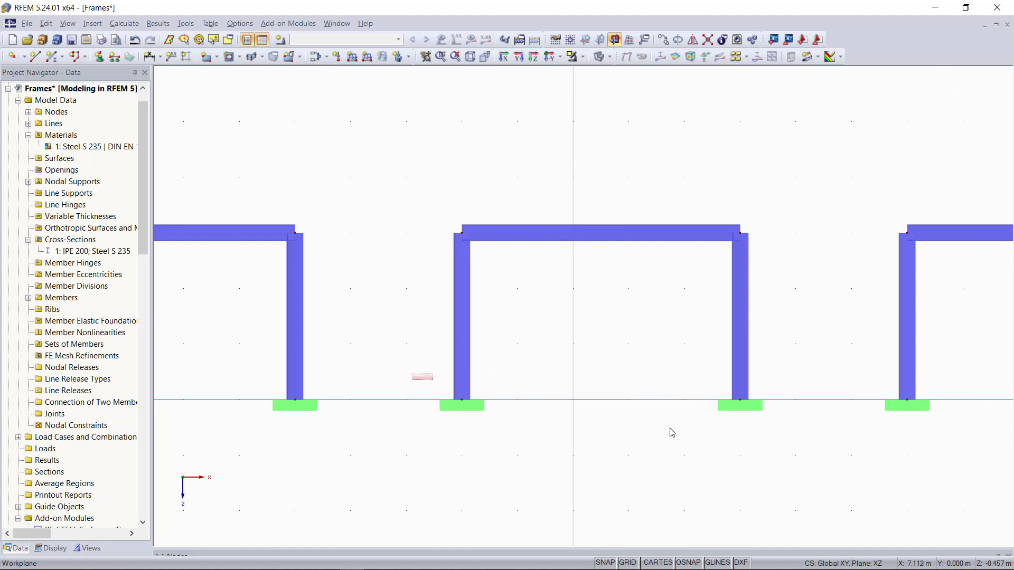
left_click(99, 57)
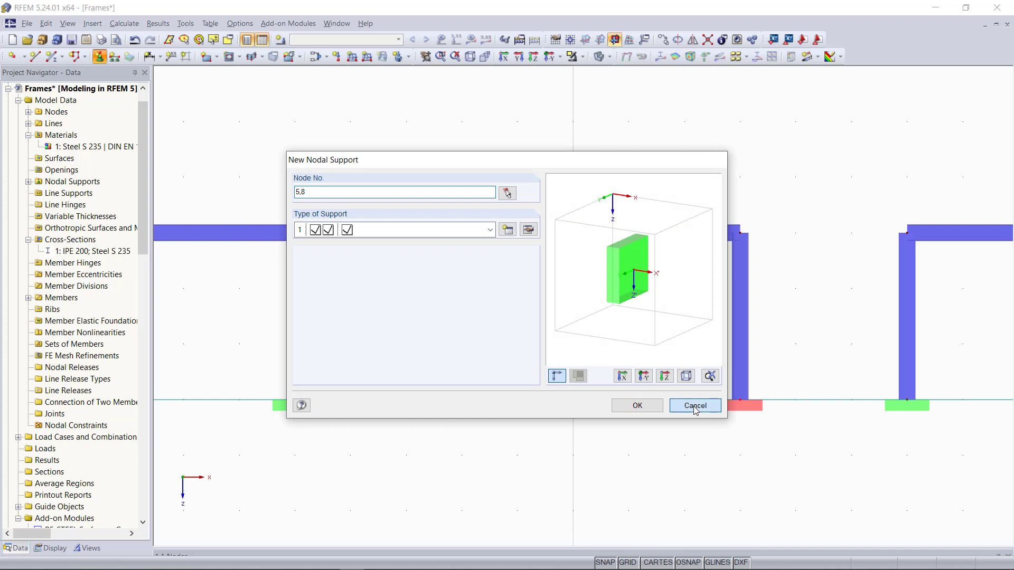
left_click(695, 405)
Step: Change the middle frame's supports to Hinged in Edit Nodal Support
double_click(473, 407)
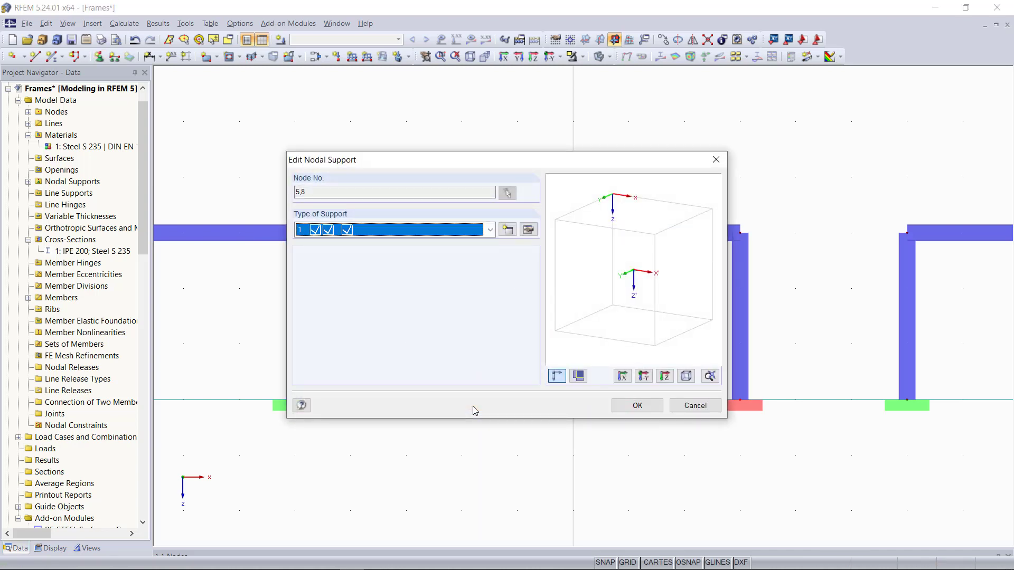
left_click(447, 234)
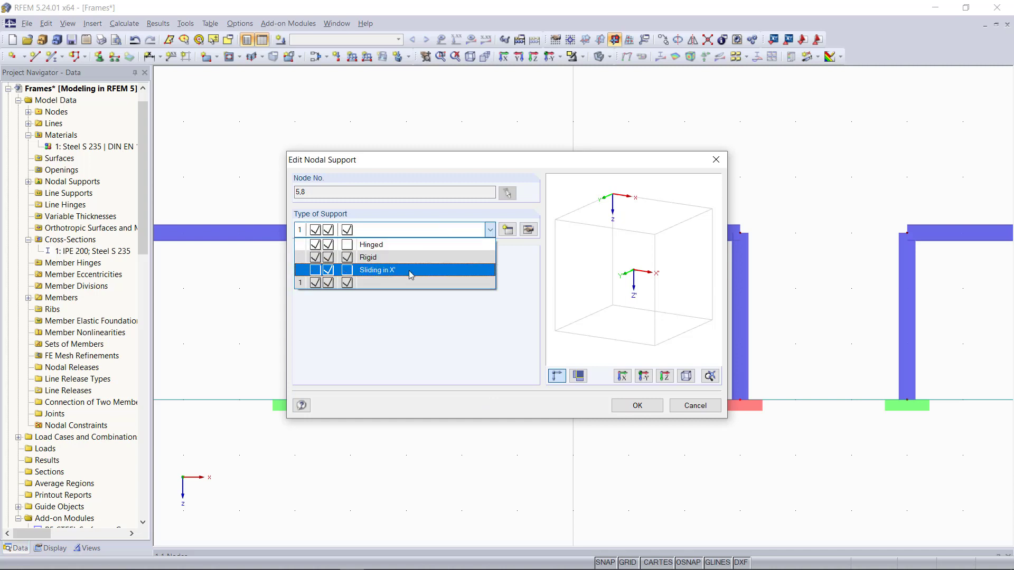
left_click(413, 245)
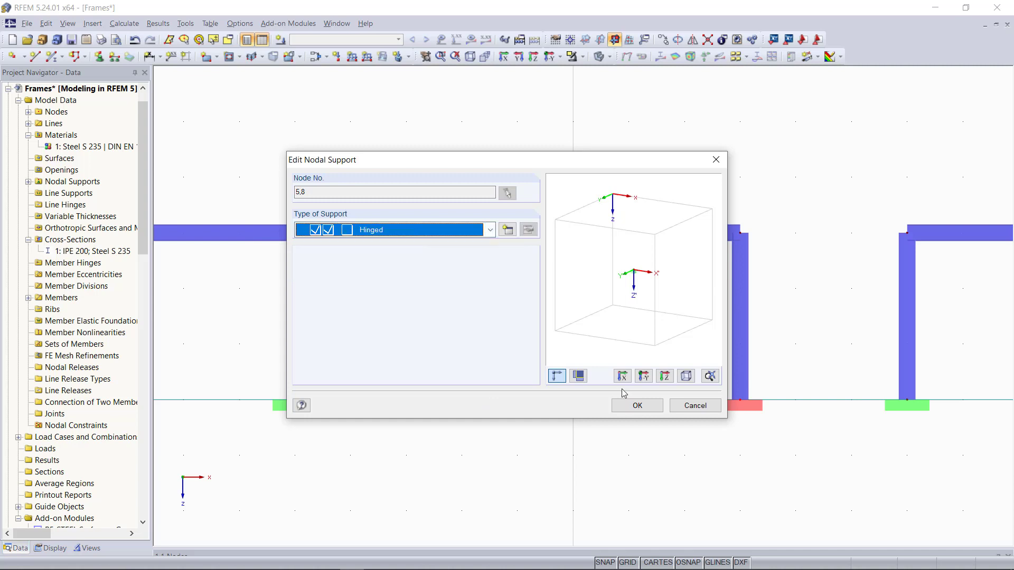
left_click(649, 406)
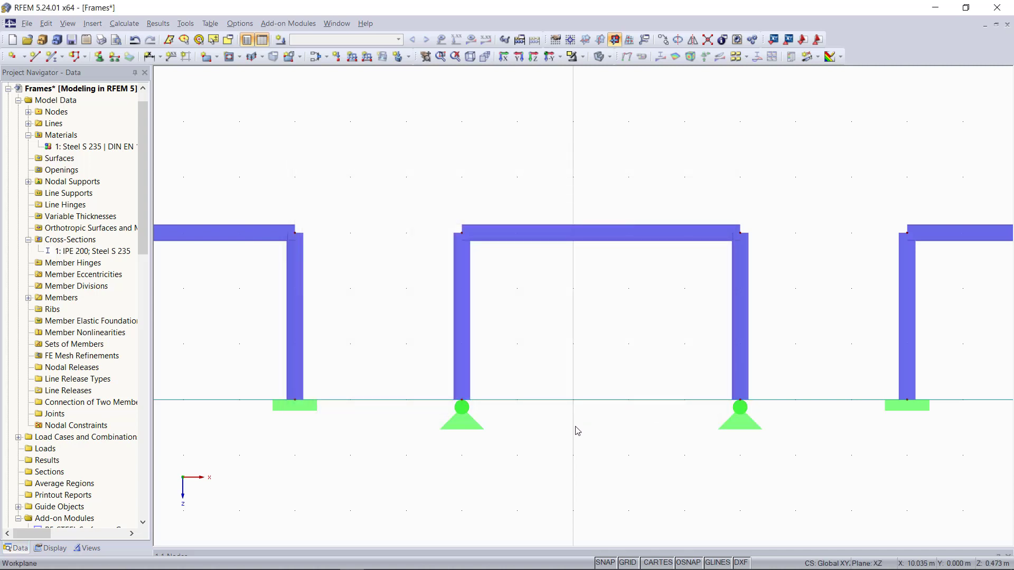
scroll(549, 418, "down", 2)
scroll(966, 366, "up", 2)
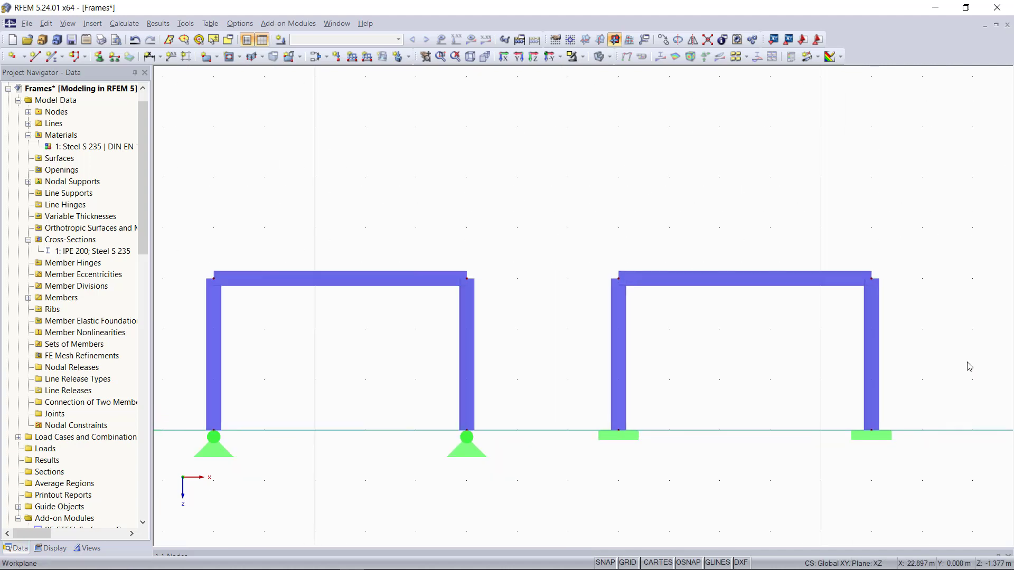
Step: Set both of the right frame's support nodes to Hinged
scroll(970, 366, "up", 2)
scroll(958, 372, "up", 1)
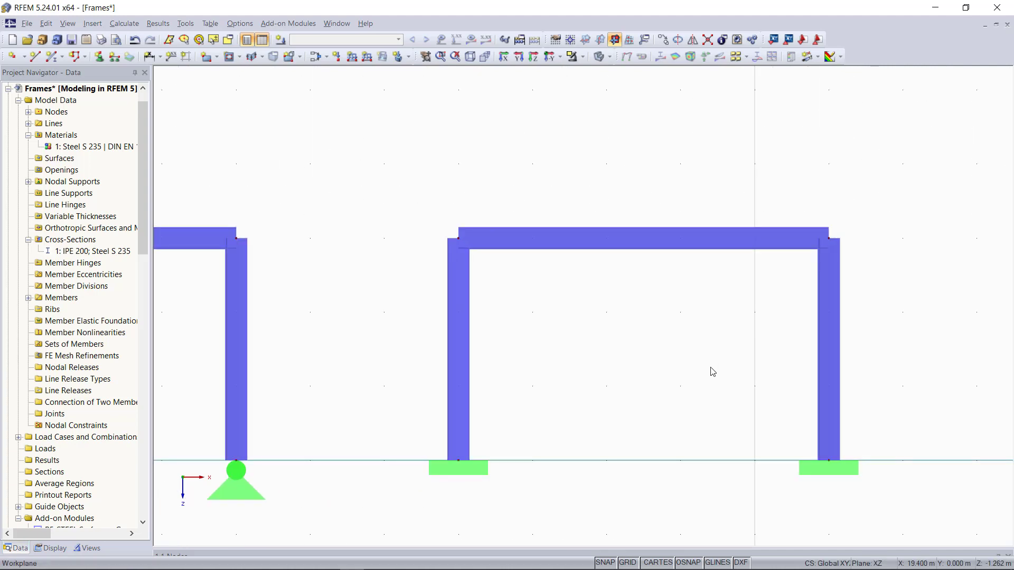
middle_click_drag(710, 369, 710, 323)
scroll(711, 324, "up", 1)
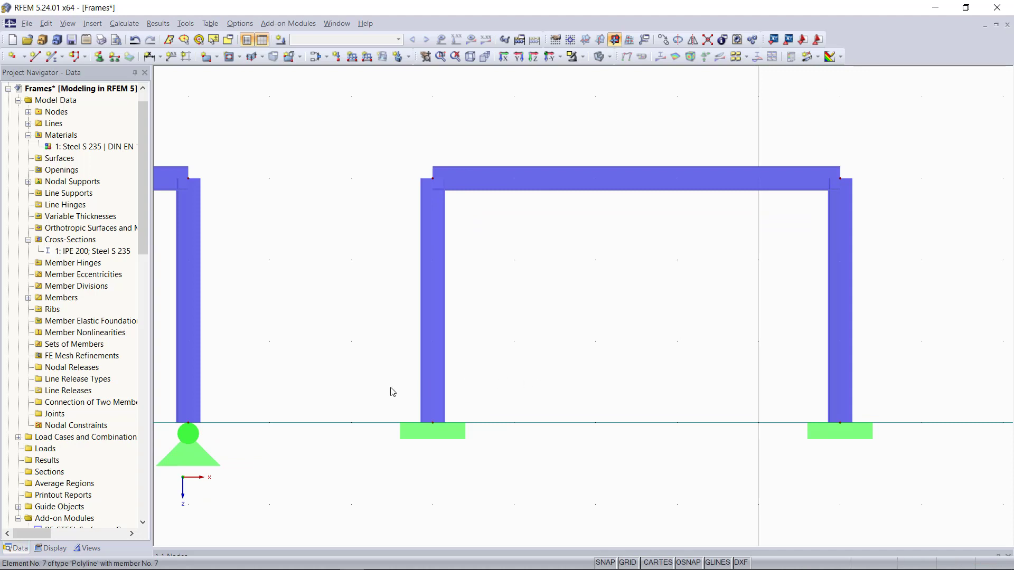
left_click_drag(375, 393, 941, 481)
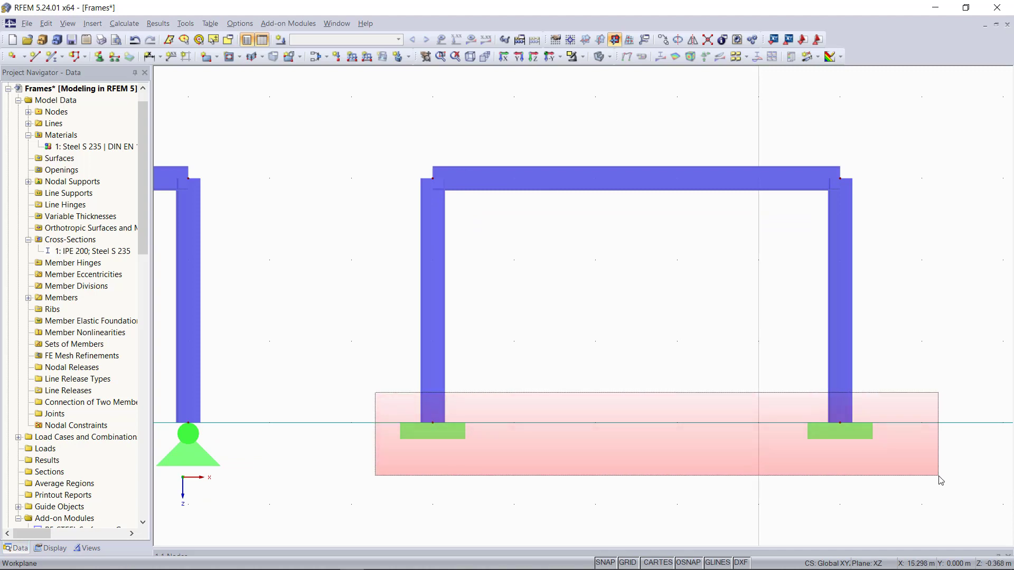
double_click(809, 422)
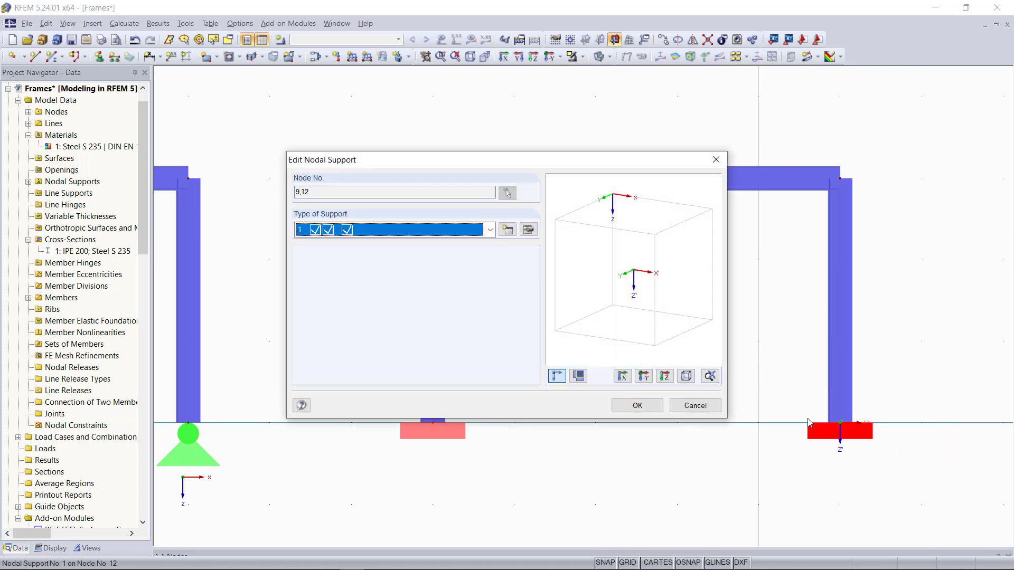
left_click(491, 229)
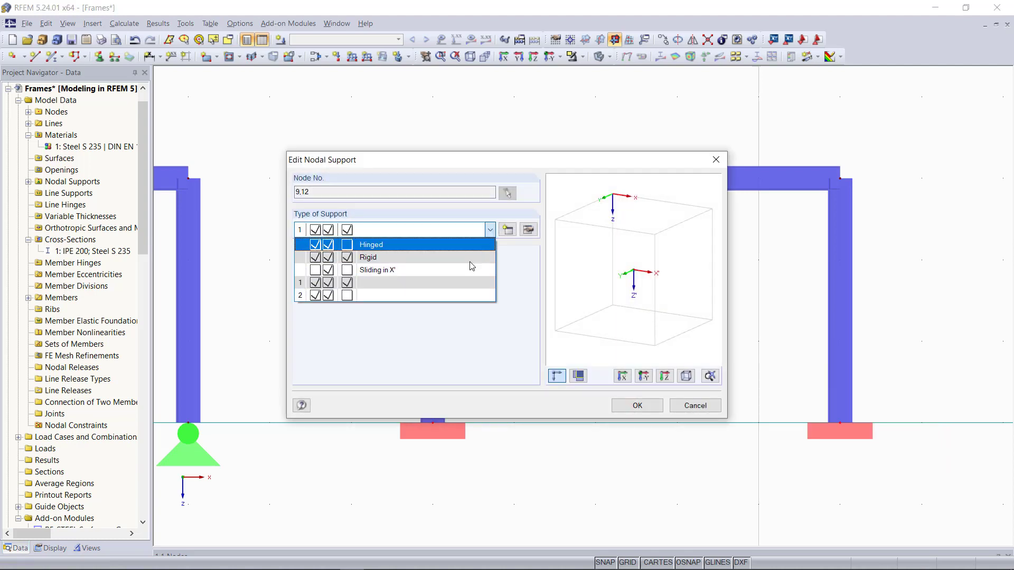
left_click(422, 245)
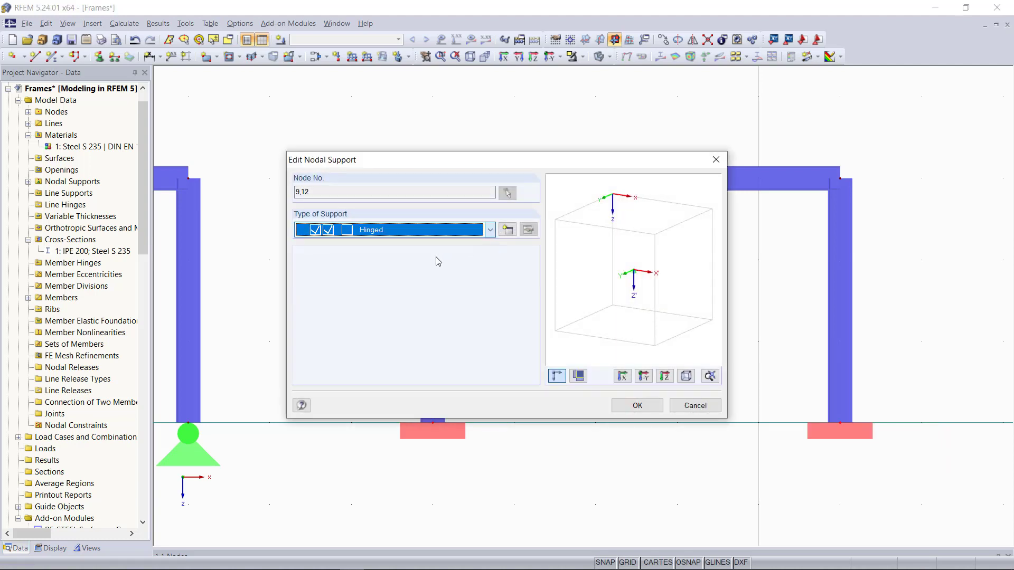
left_click(638, 406)
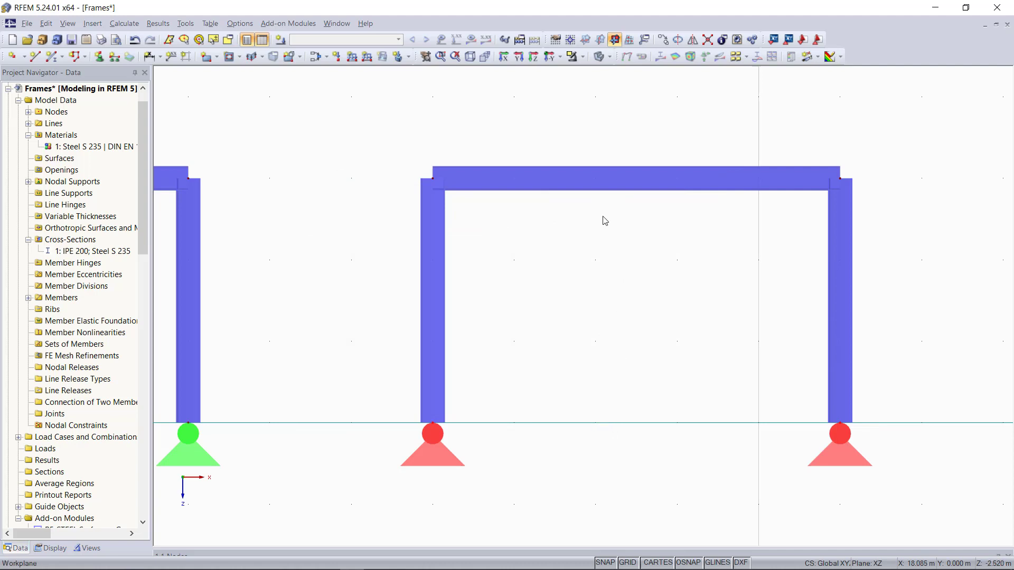
key("Escape")
mouse_move(637, 183)
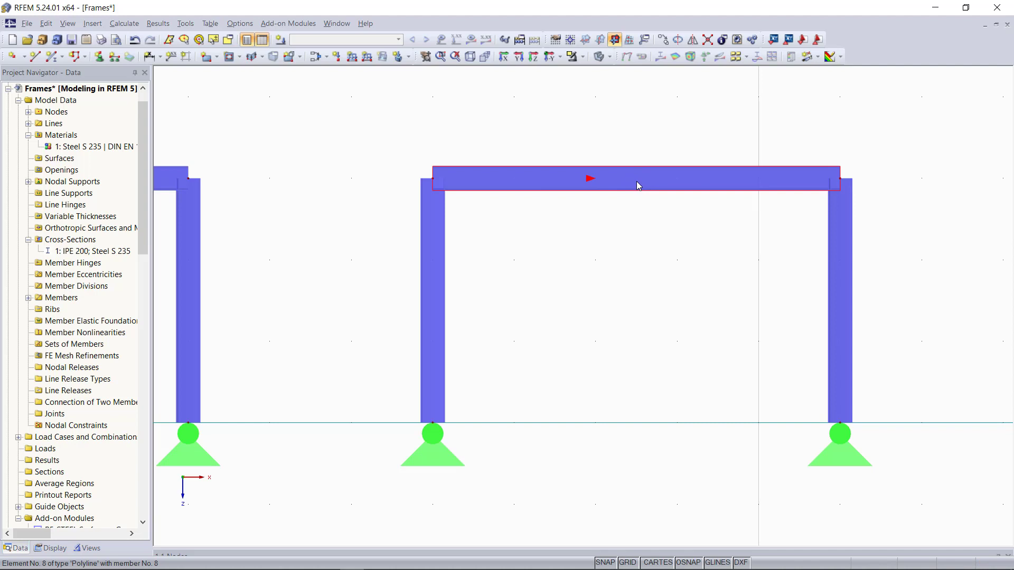
Step: Divide the right frame's beam at midspan with an intermediate node
right_click(637, 182)
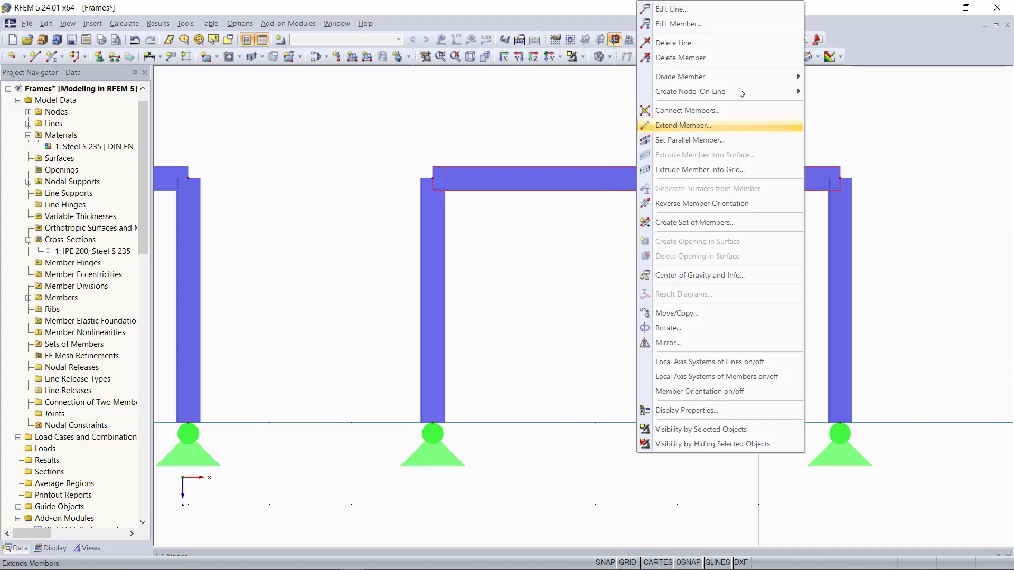
mouse_move(721, 76)
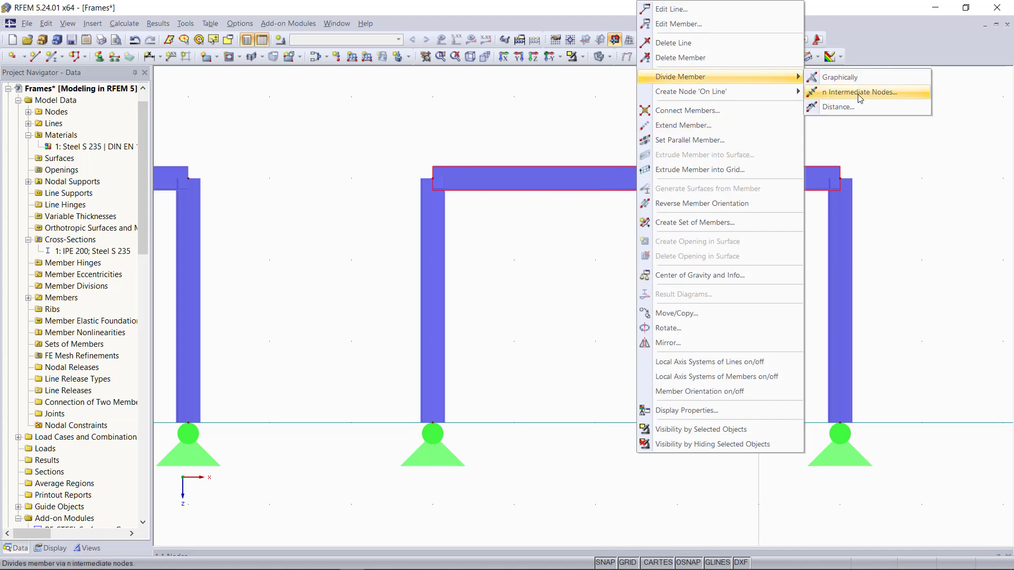
left_click(860, 93)
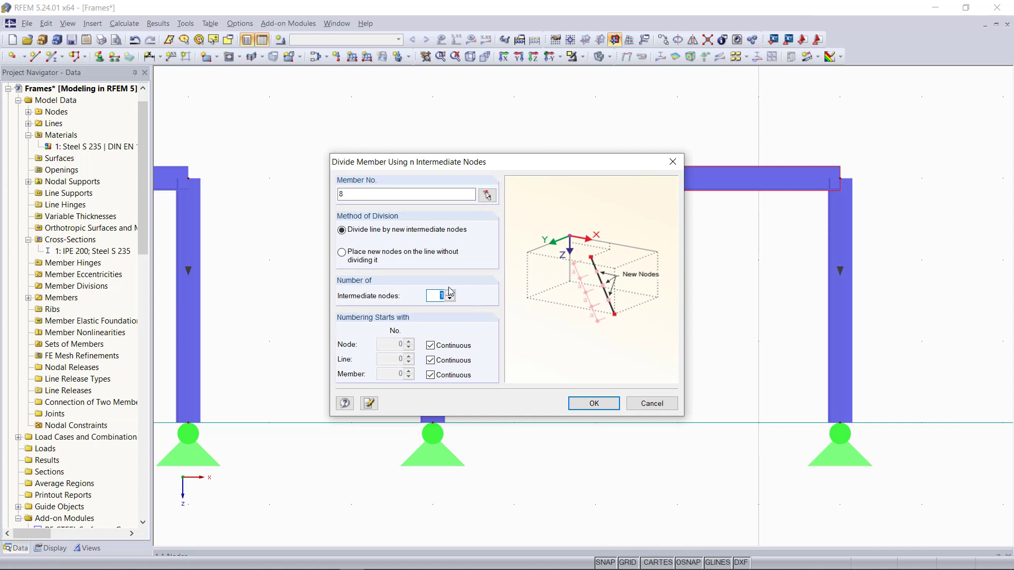
left_click(582, 405)
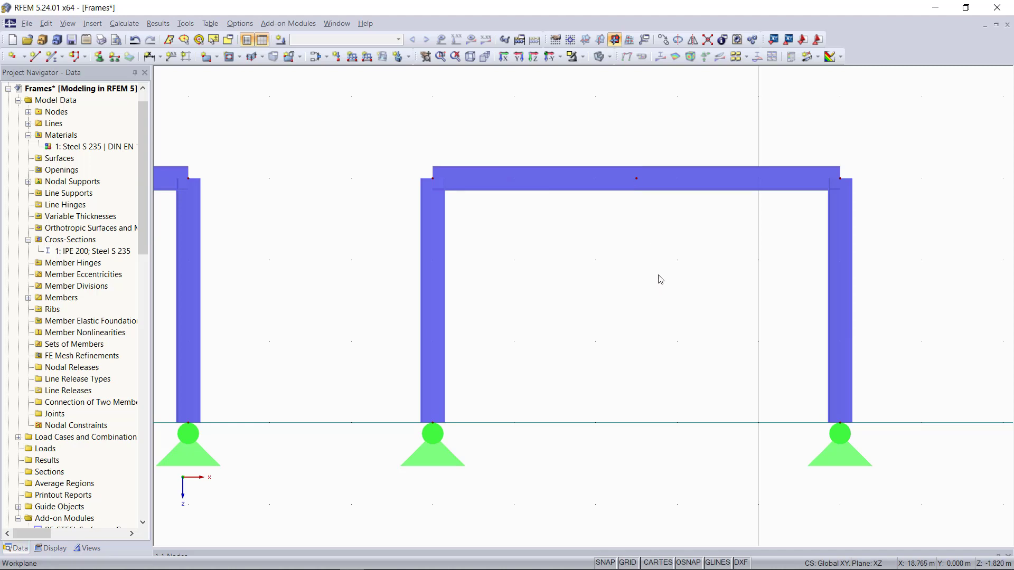
Step: Raise the new midspan node's Z coordinate to form a 3.5 m ridge
double_click(637, 179)
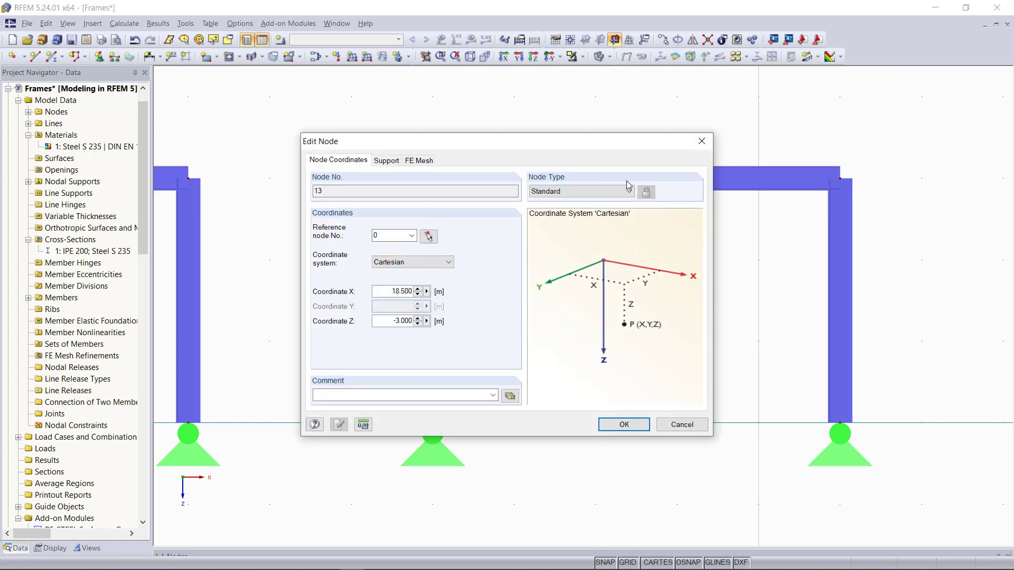
double_click(393, 322)
key("BackSpace")
left_click(607, 423)
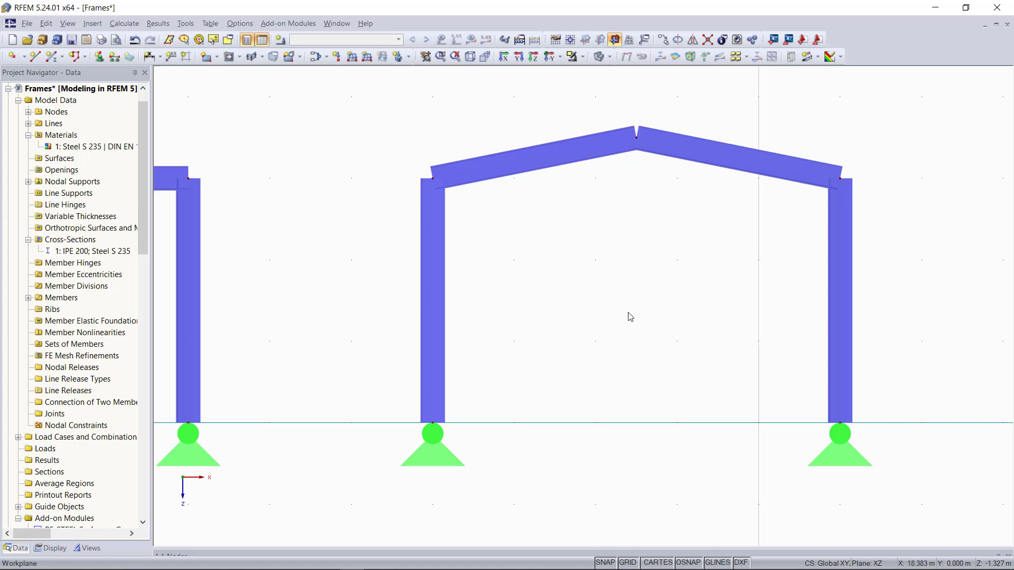
Step: Give the left rafter a new member end hinge releasing φy
right_click(557, 155)
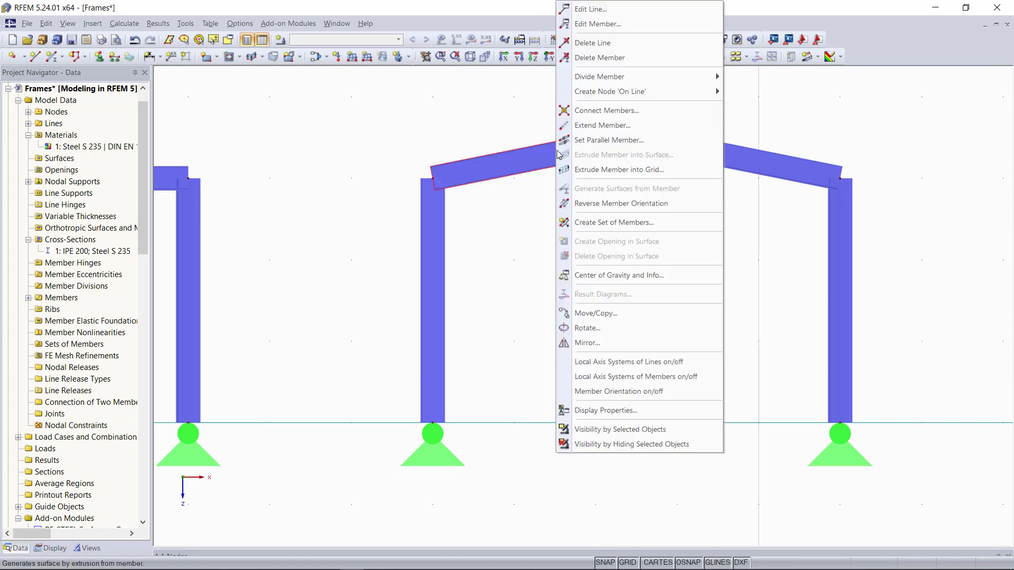
left_click(614, 26)
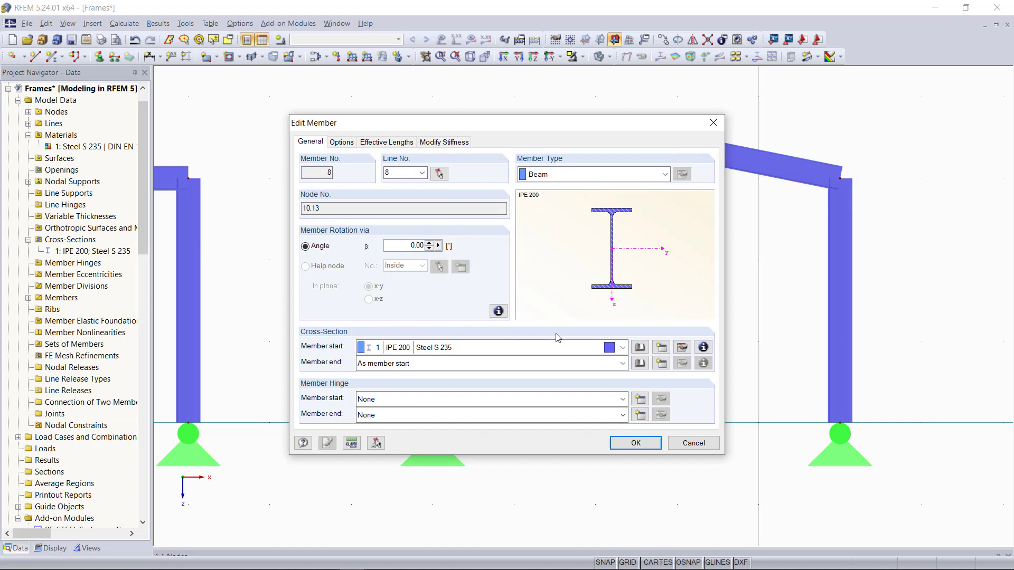
left_click(505, 399)
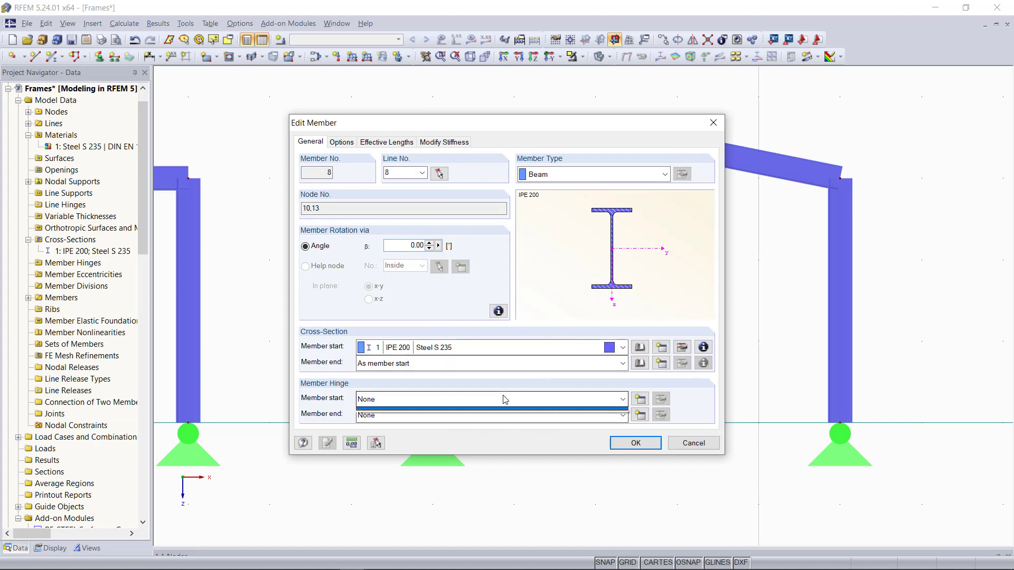
left_click(496, 414)
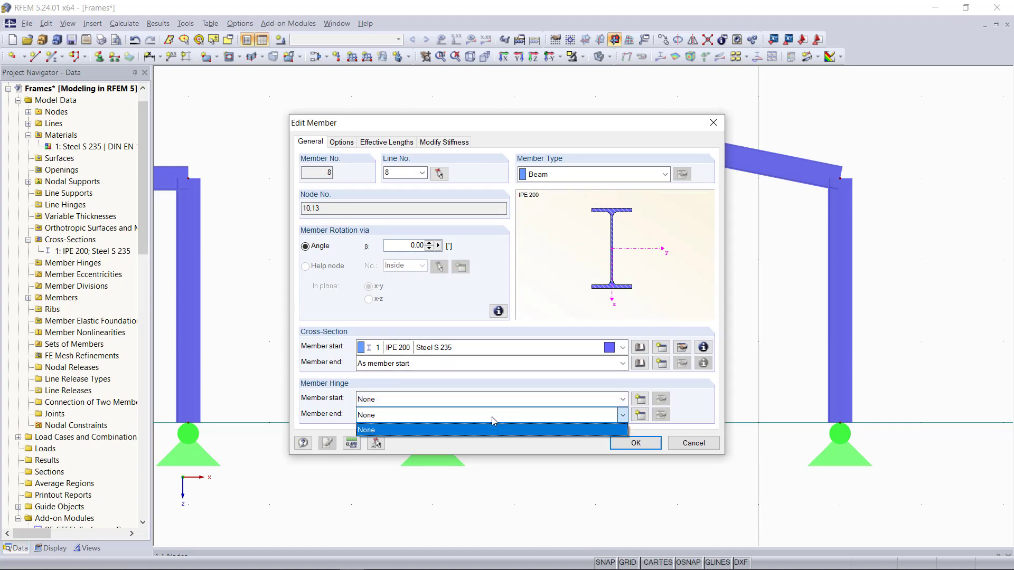
left_click(475, 430)
left_click(641, 415)
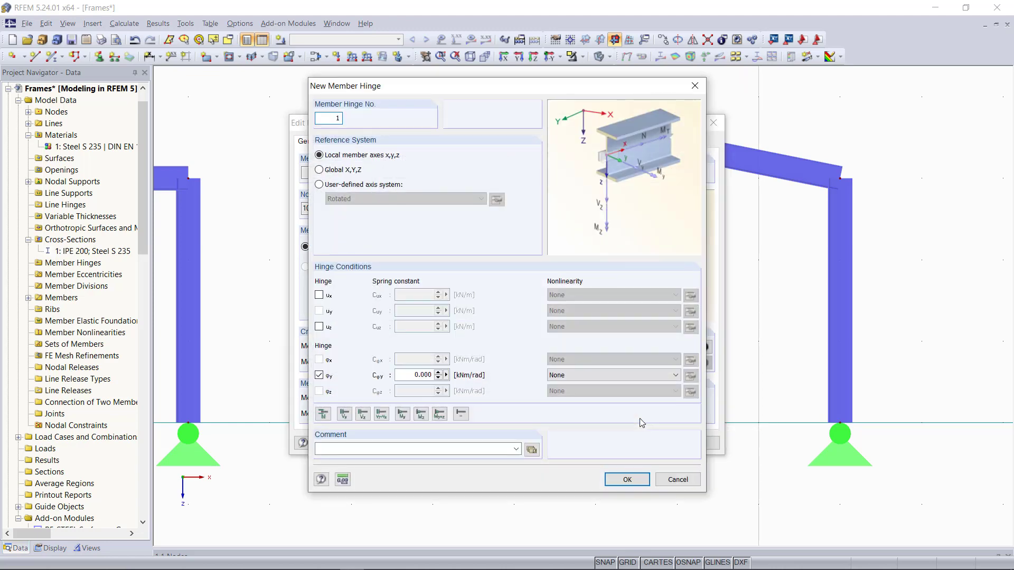
left_click(627, 480)
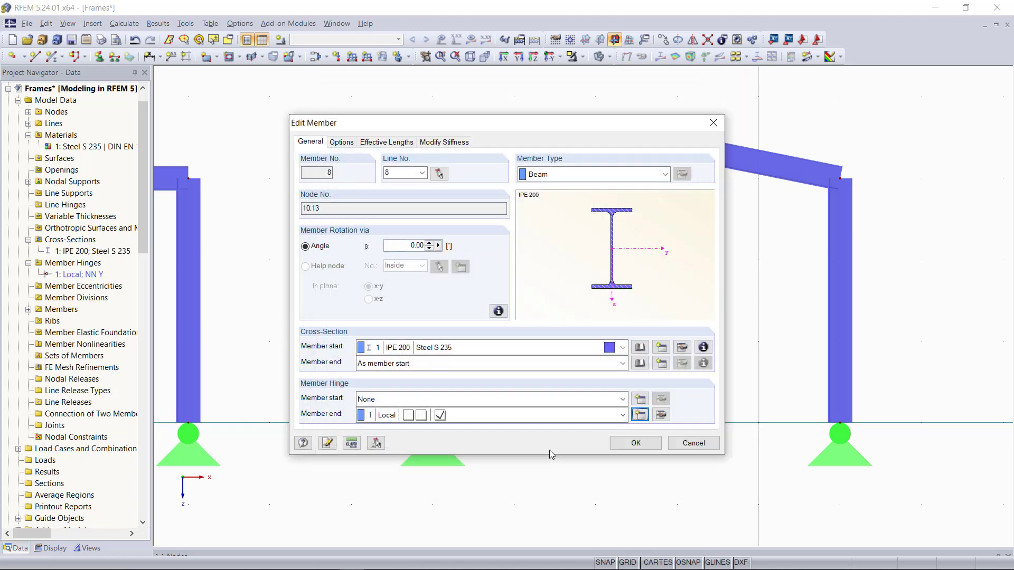
left_click(636, 444)
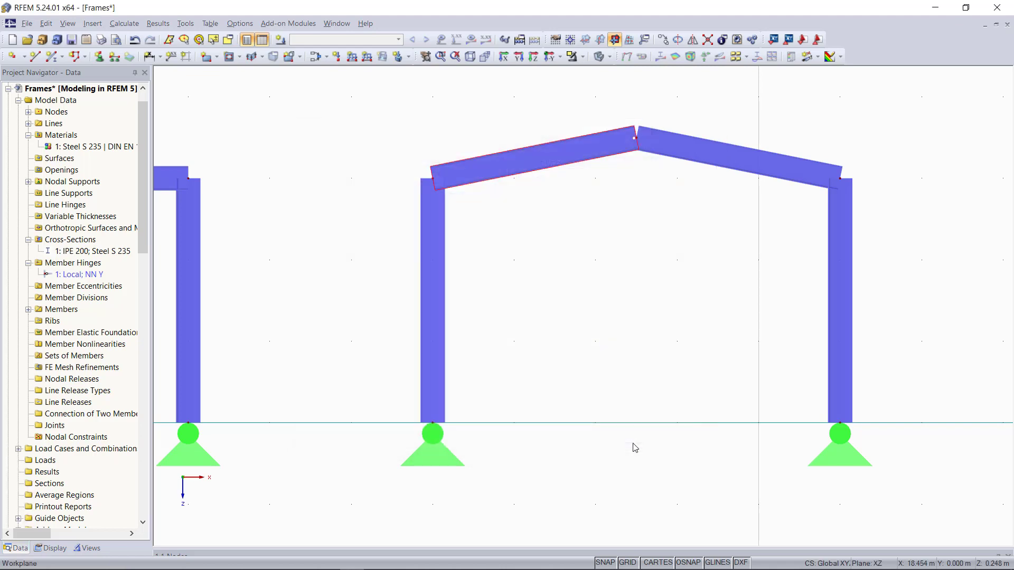
Step: Describe load case LC1 as Self-weight in the load cases editor
middle_click(648, 358)
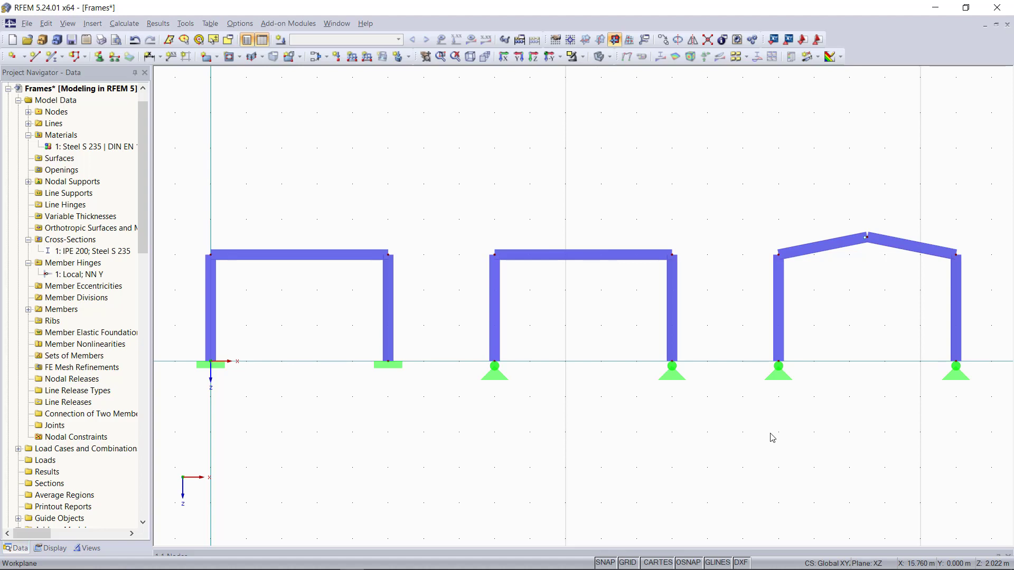
left_click(281, 41)
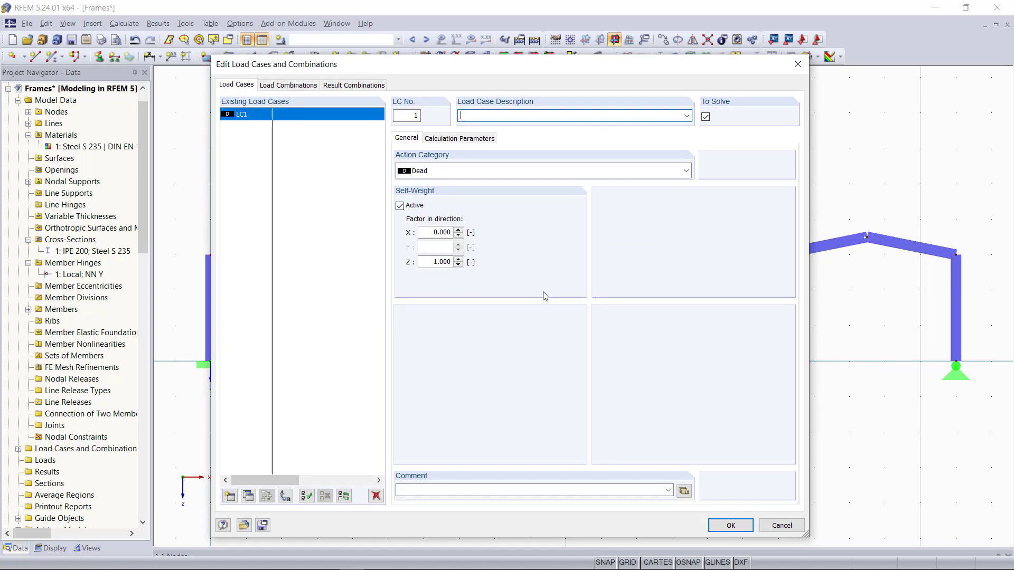
left_click(687, 116)
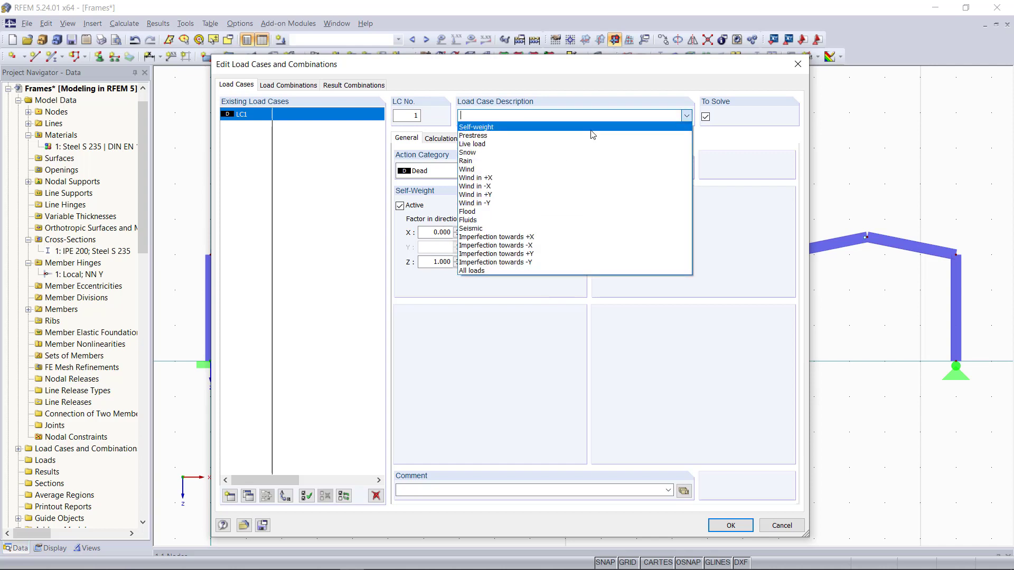
left_click(564, 131)
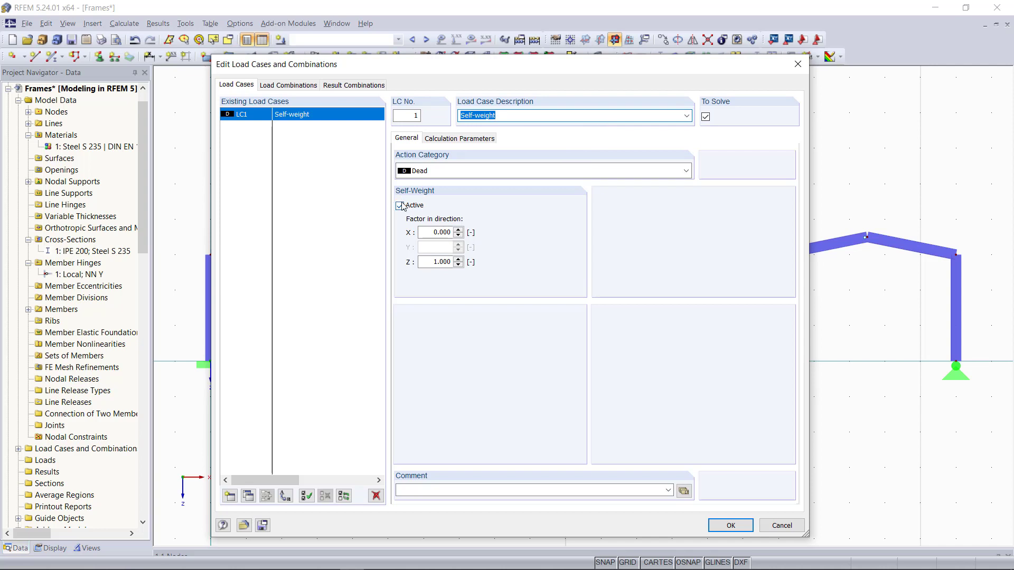
Step: Add a new load case LC2 described as Wind
left_click(230, 496)
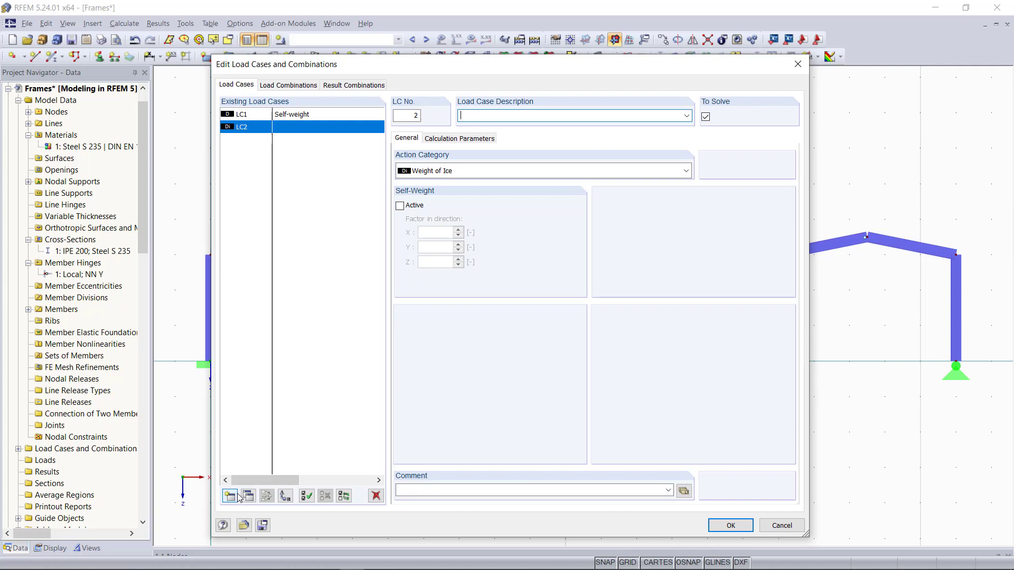
left_click(690, 118)
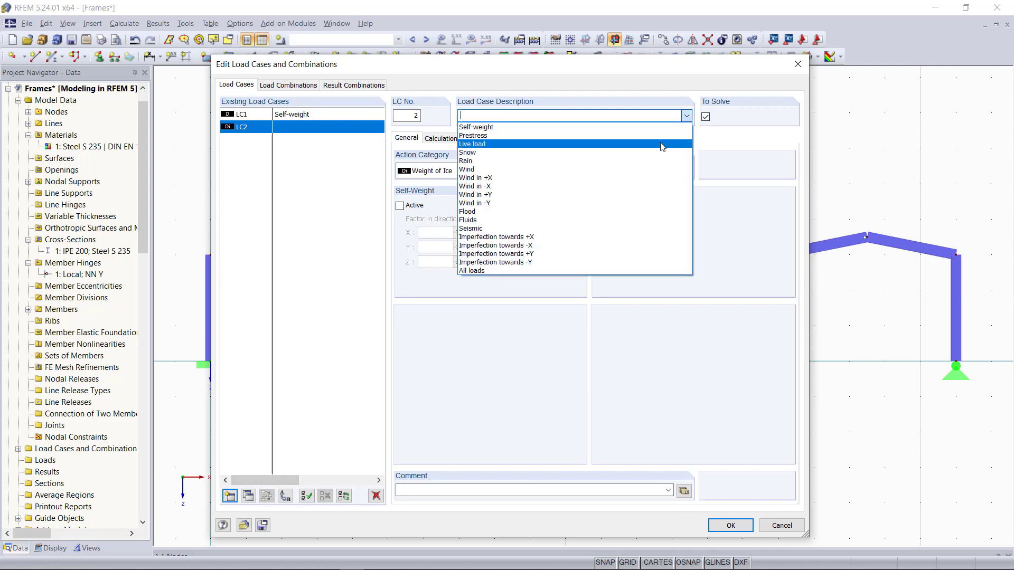
left_click(659, 169)
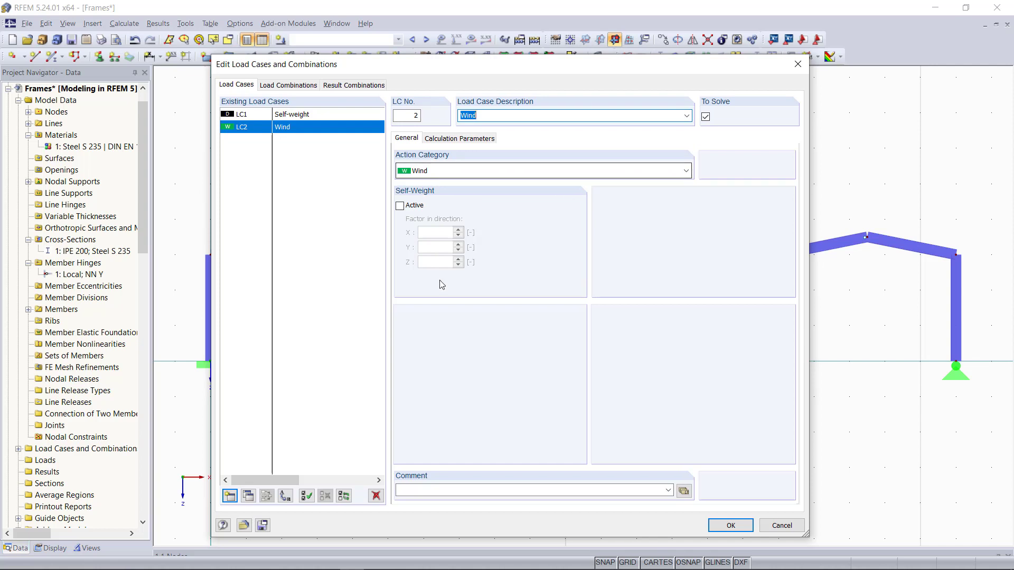
left_click(730, 525)
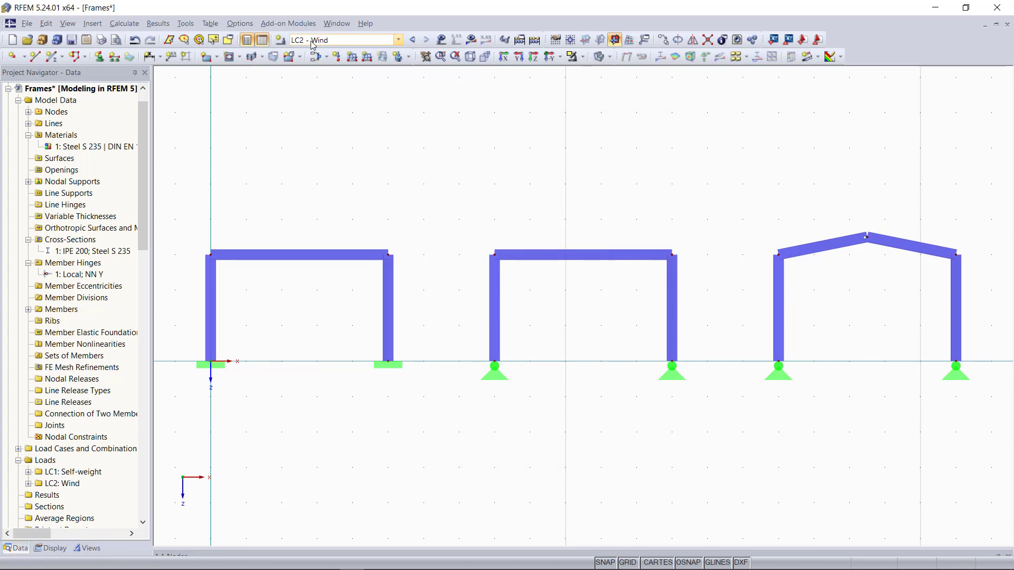
Step: Place a 1 kN/m uniform member load in global X on all three left columns
left_click(352, 56)
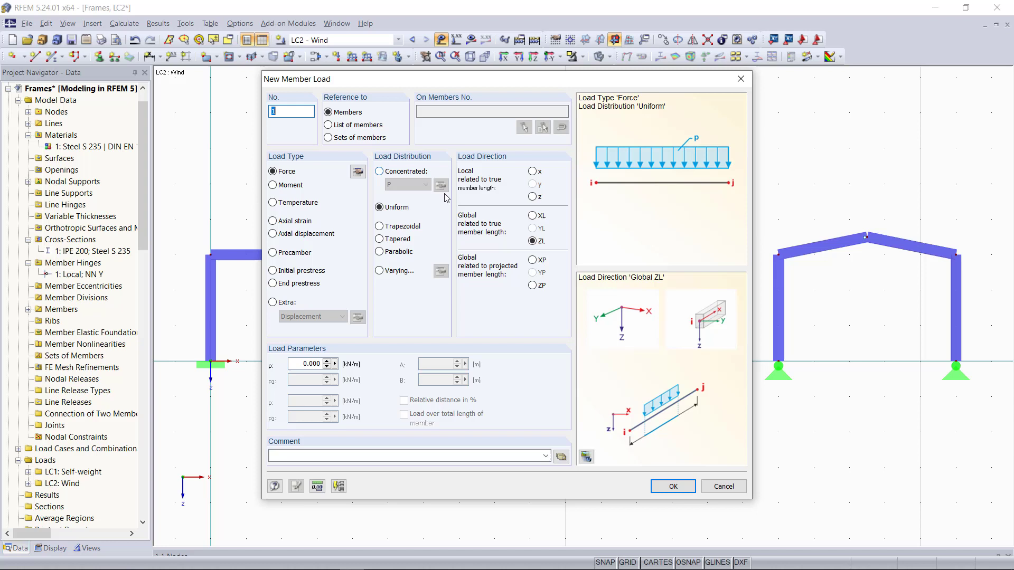
left_click(533, 216)
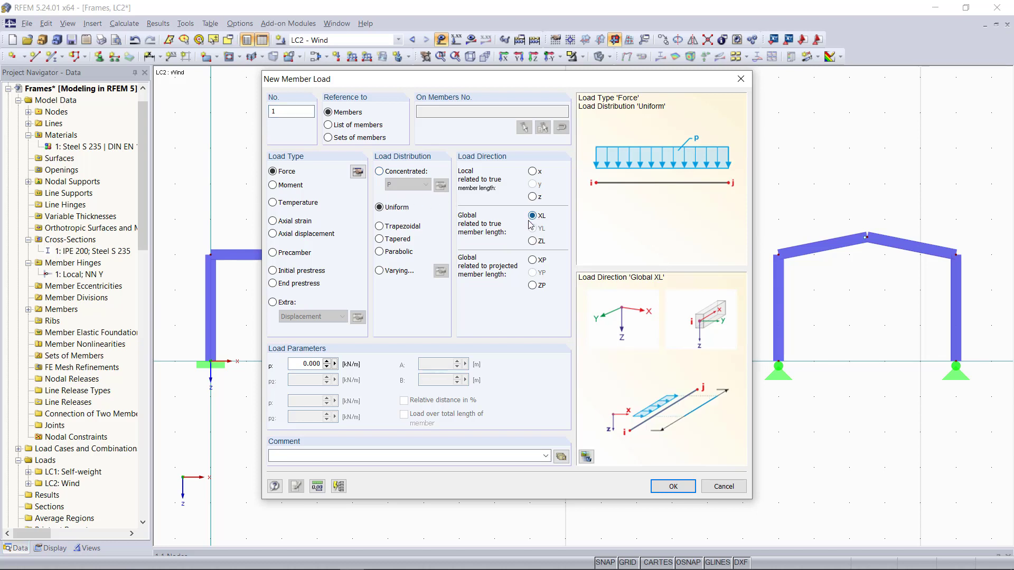
double_click(305, 365)
type("1")
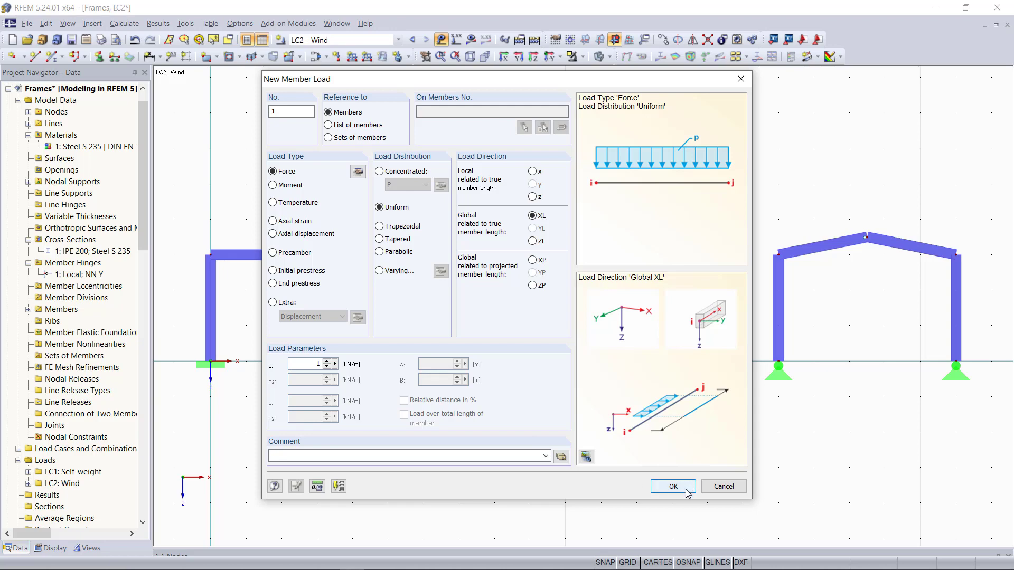
left_click(686, 491)
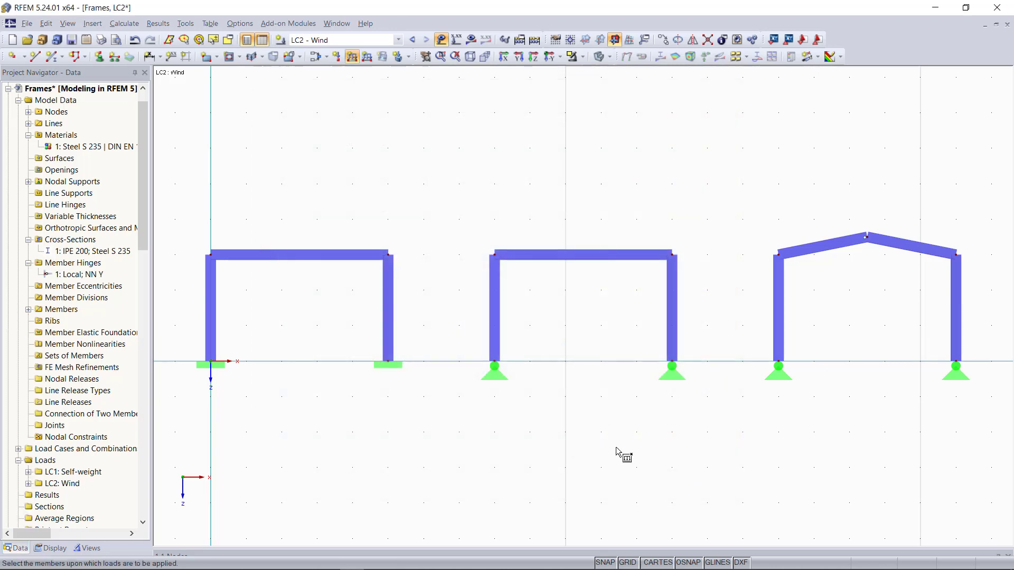
left_click(211, 322)
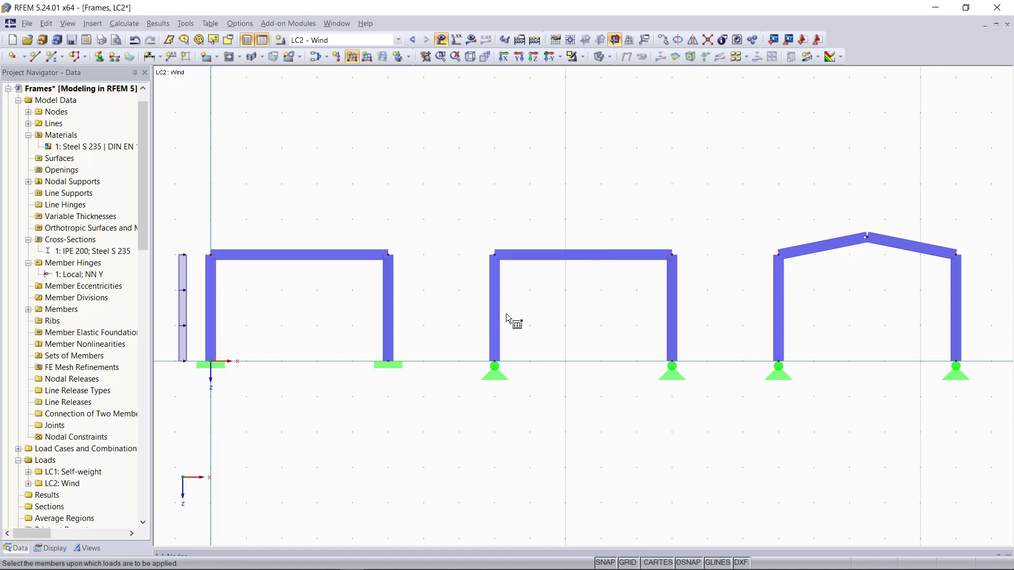
left_click(495, 323)
left_click(779, 317)
key("Escape")
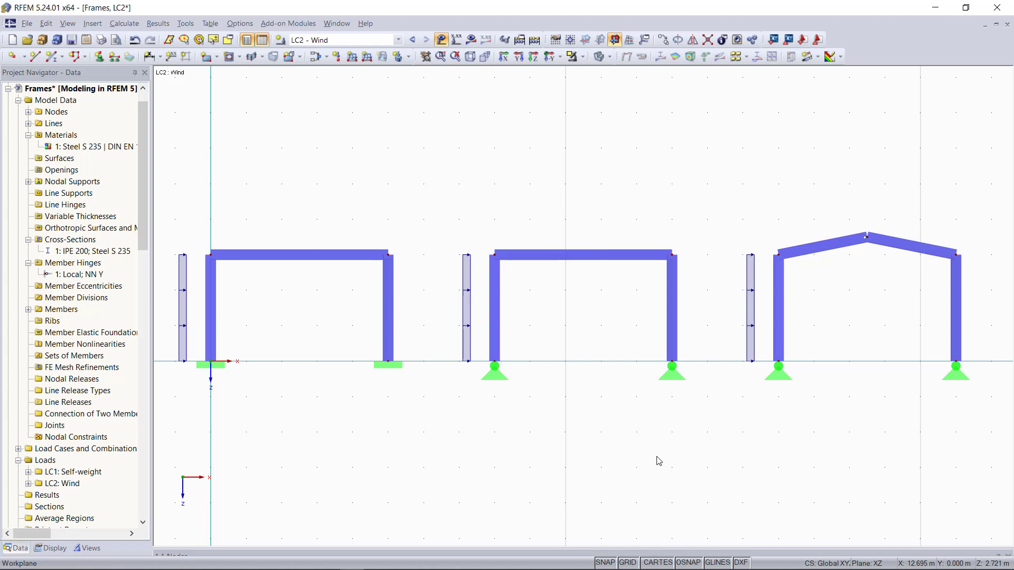
Step: Define load combination CO1 as 1.35 × LC1 Self-weight plus 1.5 × LC2 Wind
left_click(315, 59)
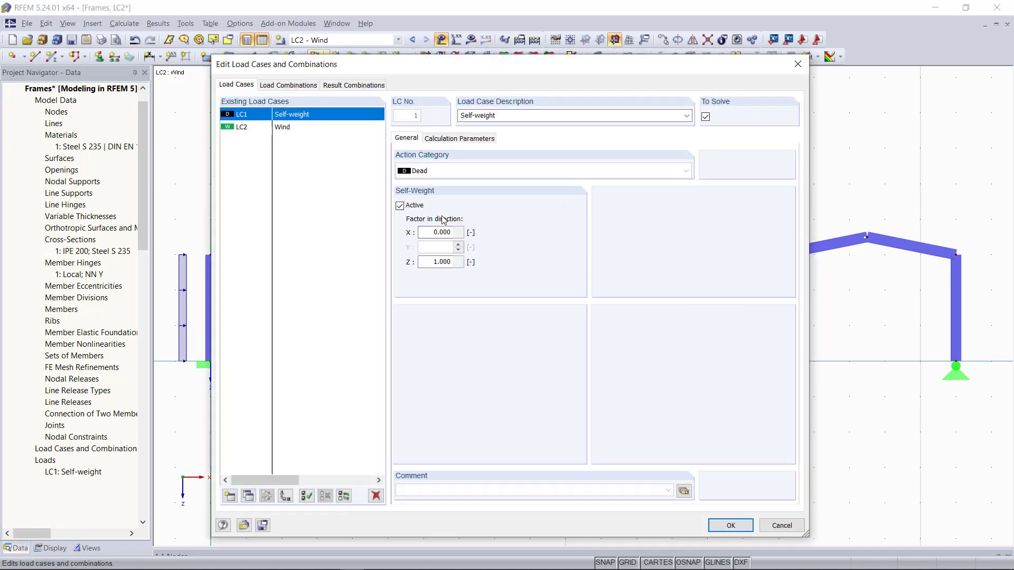
left_click(288, 85)
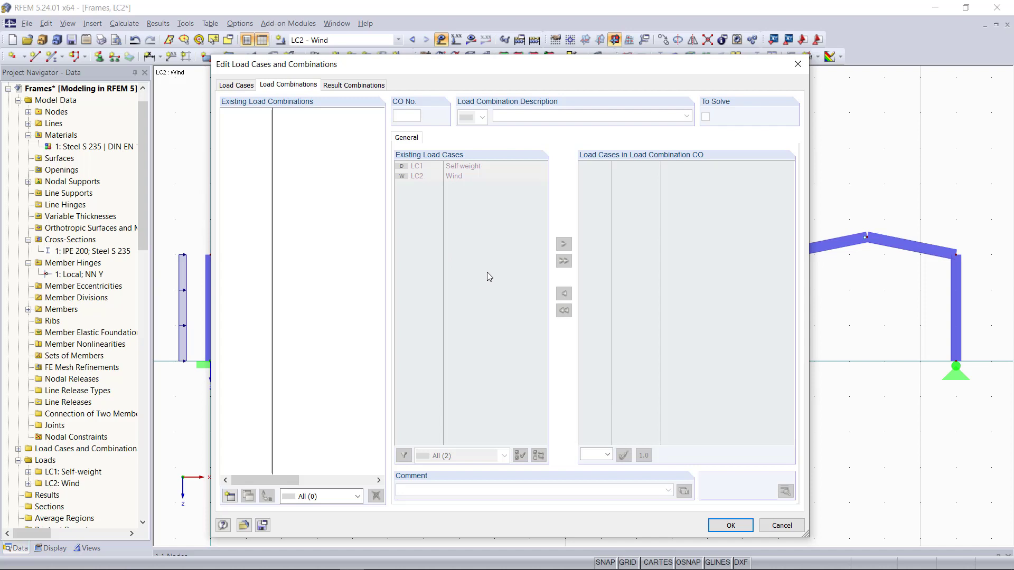
left_click(230, 497)
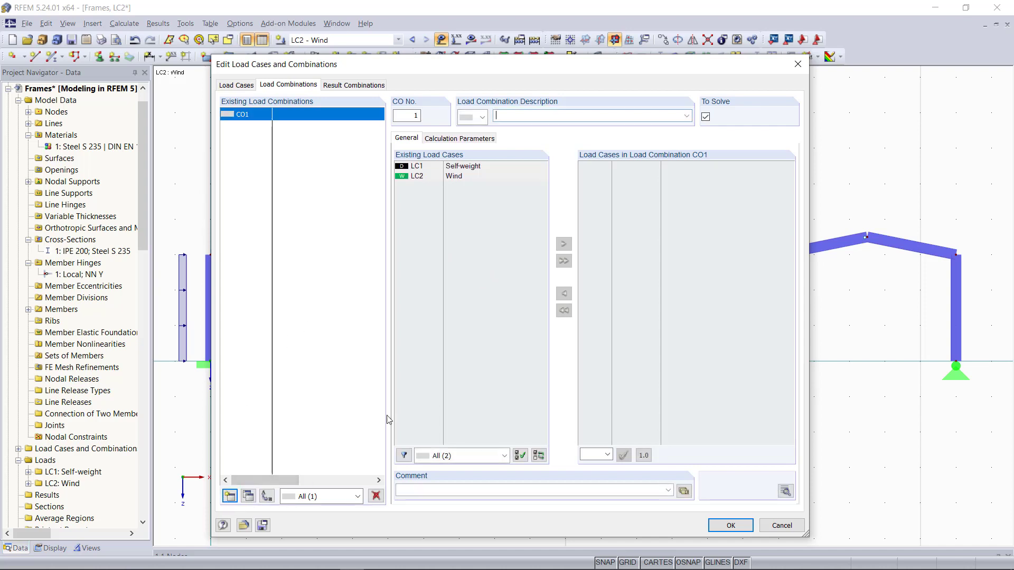
left_click(451, 167)
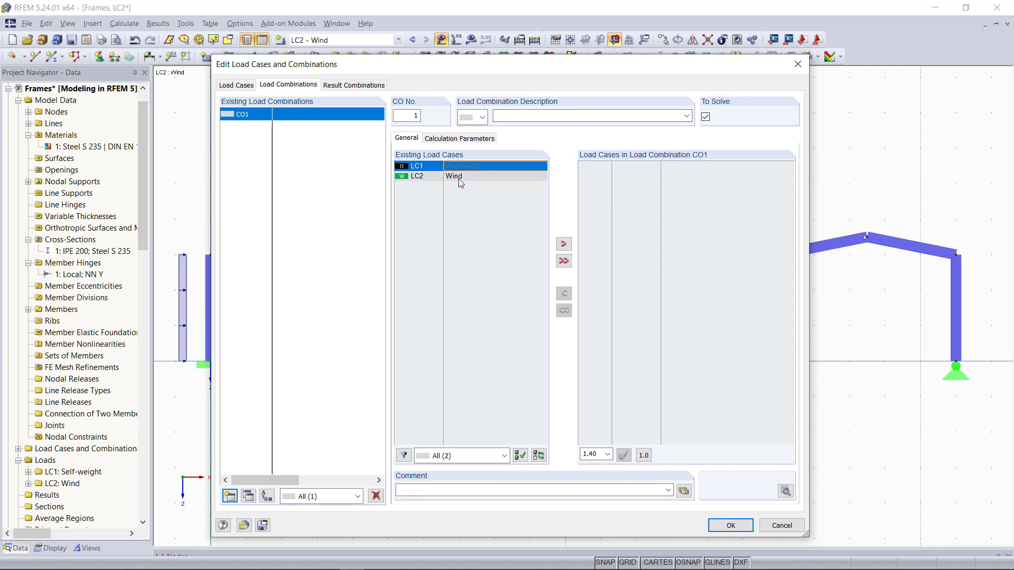
left_click(459, 177, "shift")
left_click(564, 261)
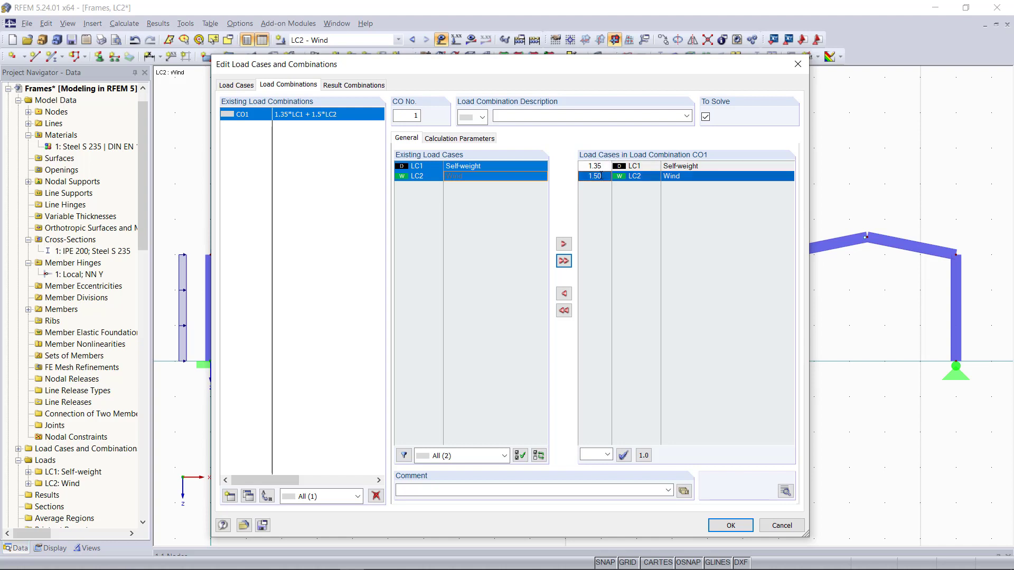
left_click(728, 524)
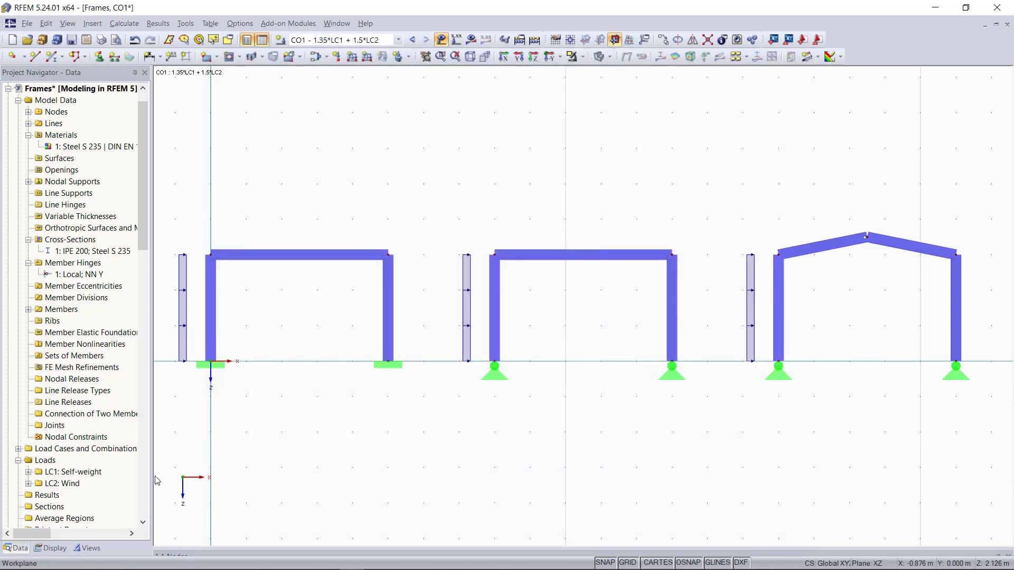
Step: Display the Self-weight loads on the three frames, briefly show their values, then run Calculate All
left_click(59, 552)
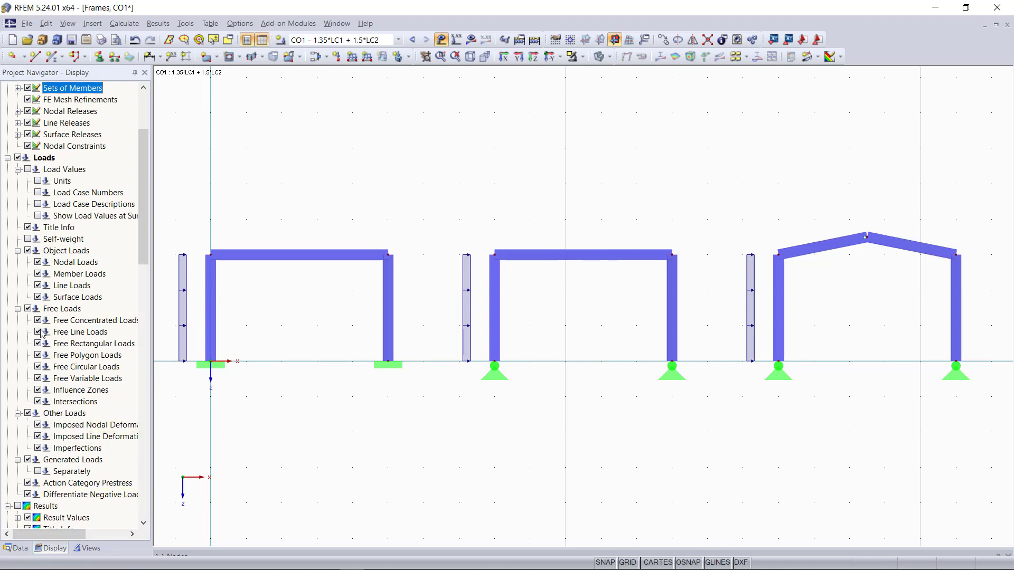
left_click(28, 239)
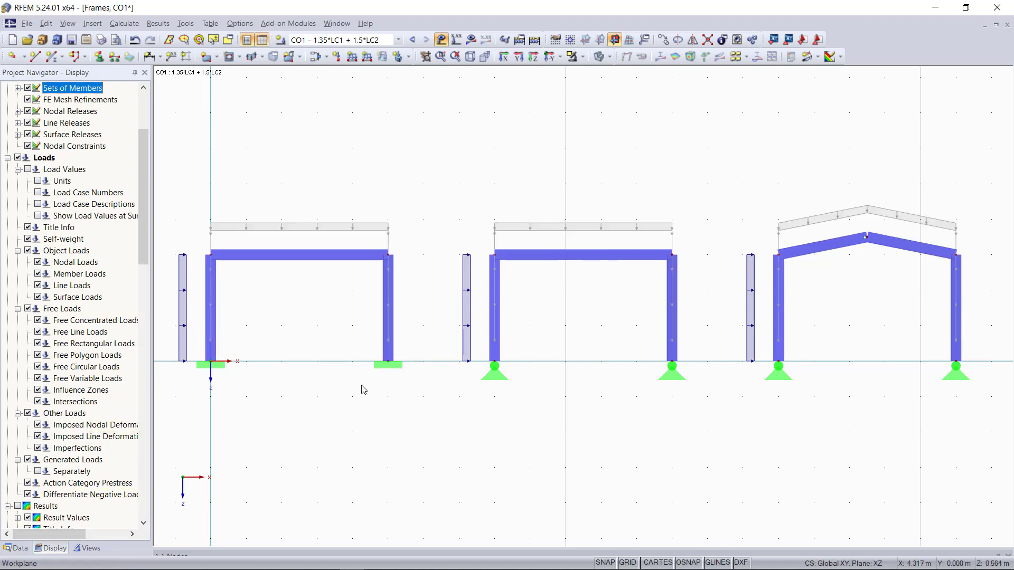
left_click(457, 38)
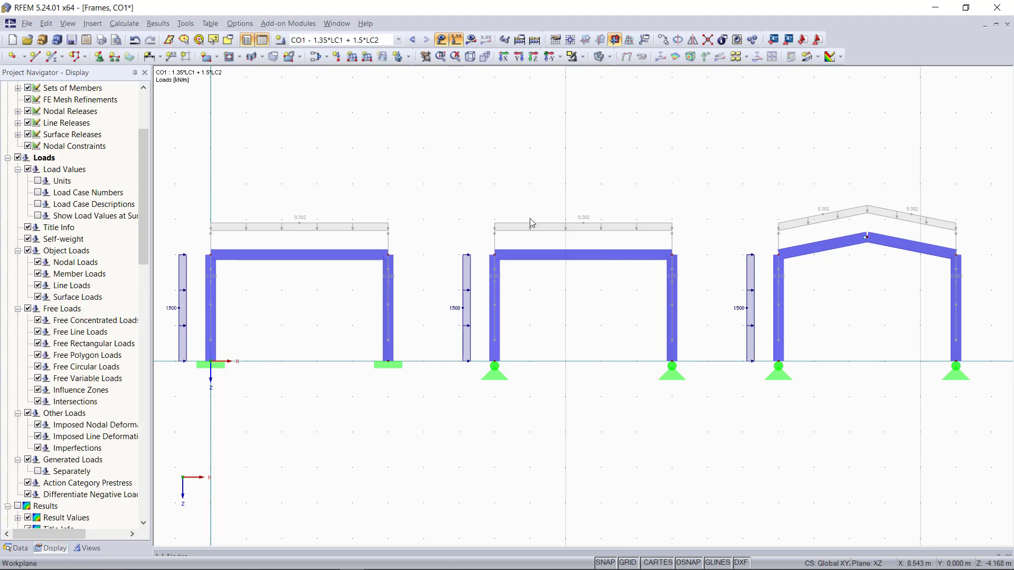
scroll(432, 288, "up", 1)
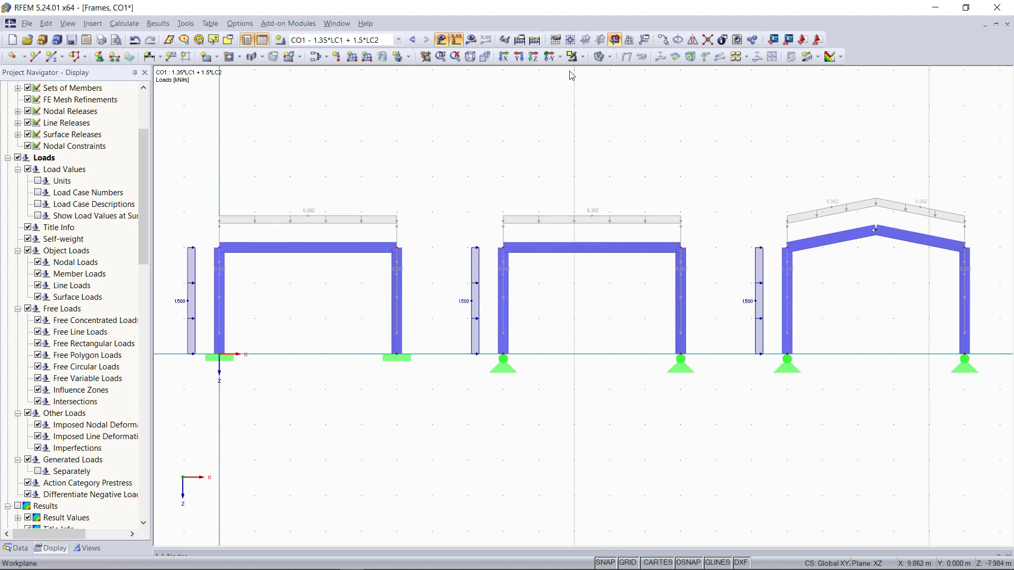
left_click(459, 41)
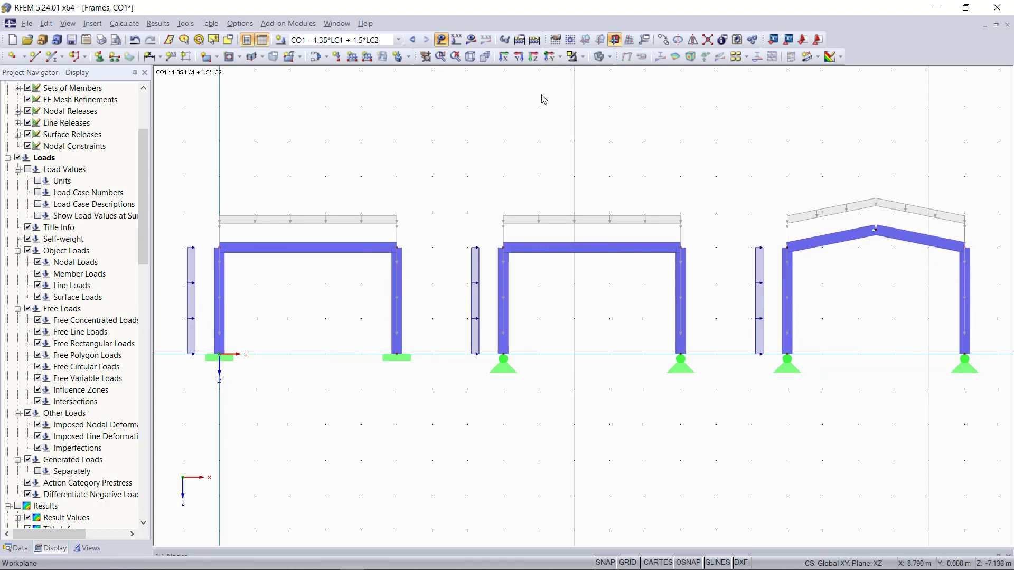
left_click(535, 40)
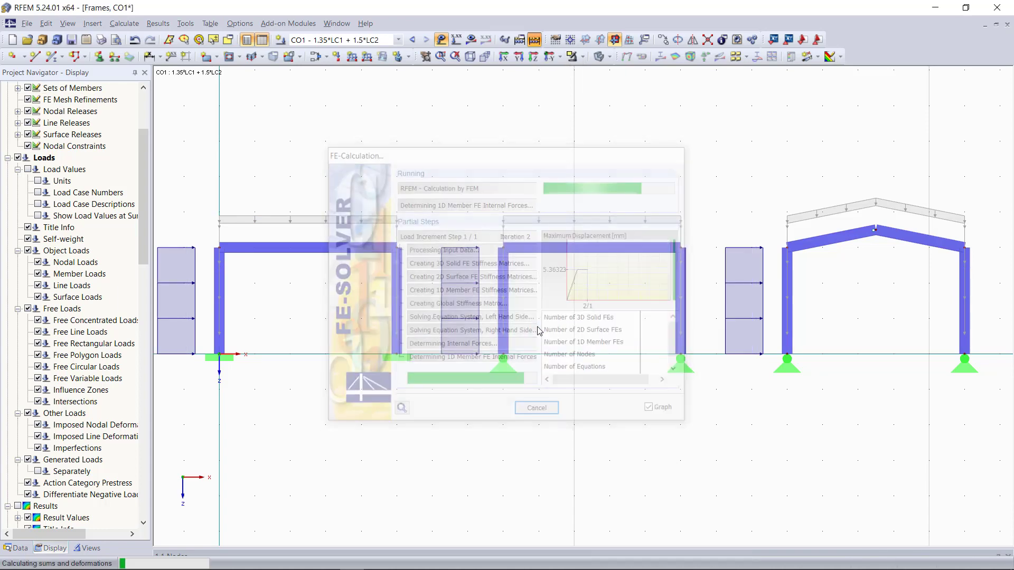
Step: Show the frames as thin lines with global deformations displayed and loads hidden
scroll(564, 315, "down", 1)
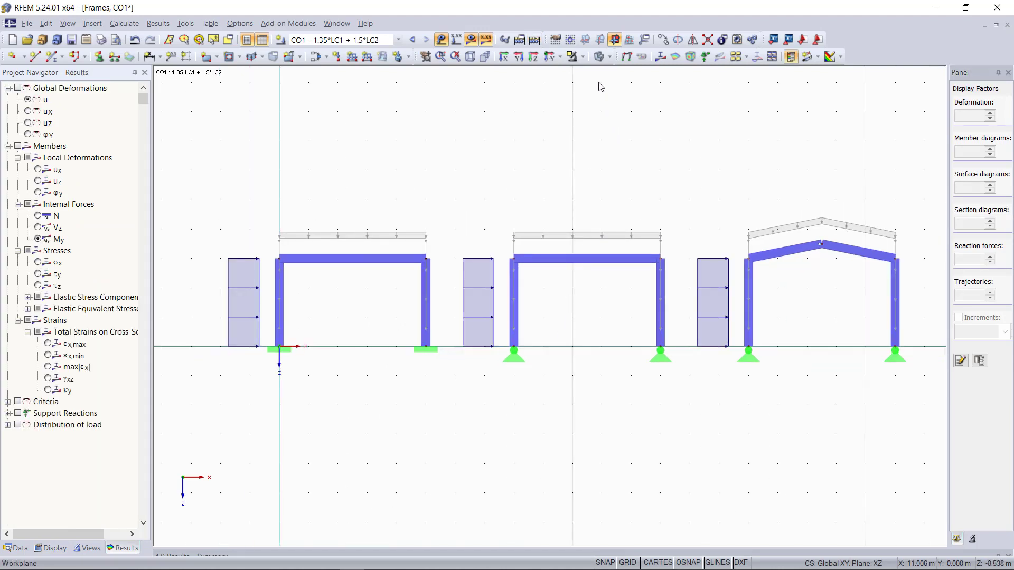
left_click(601, 59)
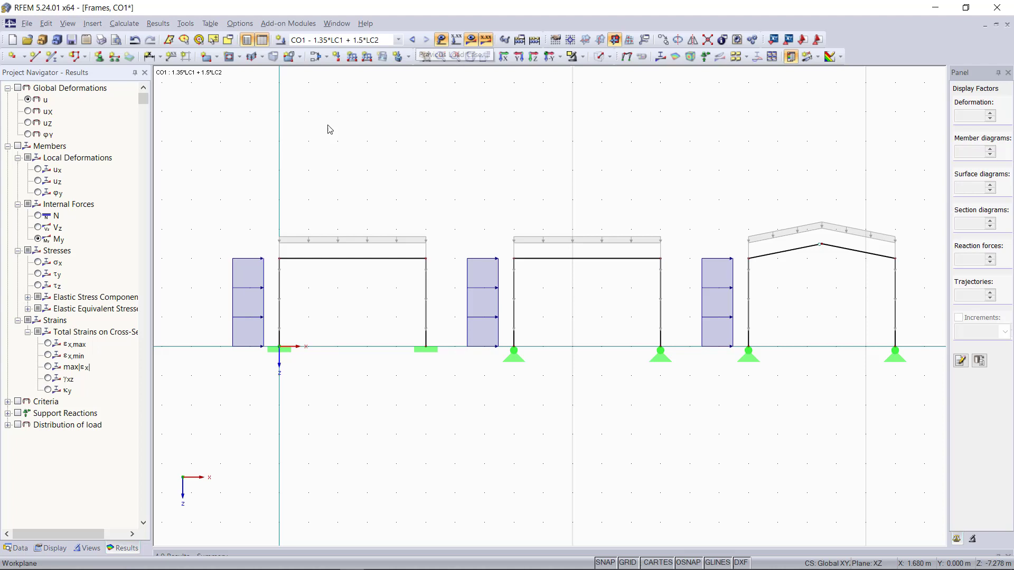
left_click(18, 89)
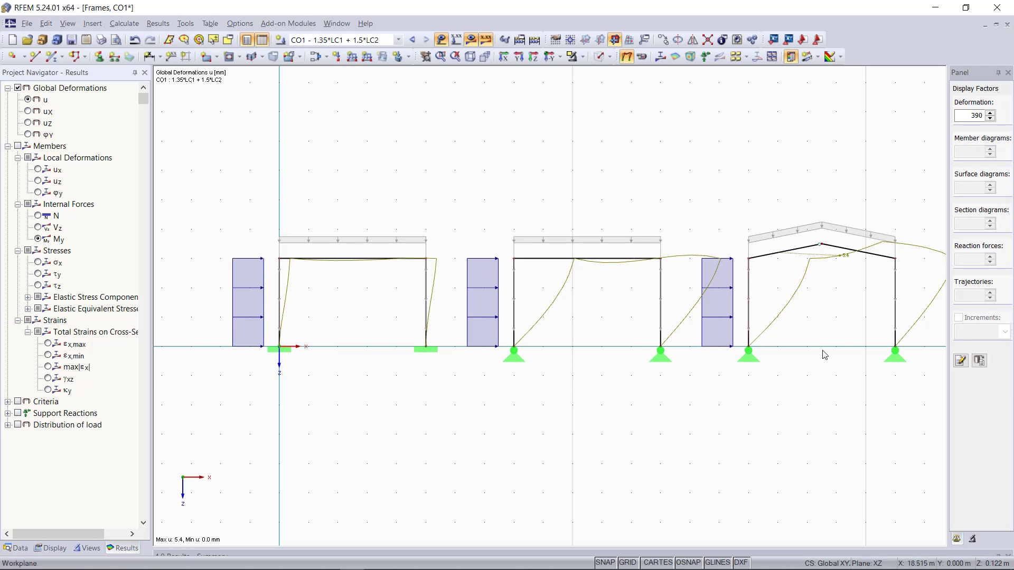
left_click(441, 40)
Step: Animate the deformed shape, then display the My bending moment diagrams for CO1
left_click(643, 57)
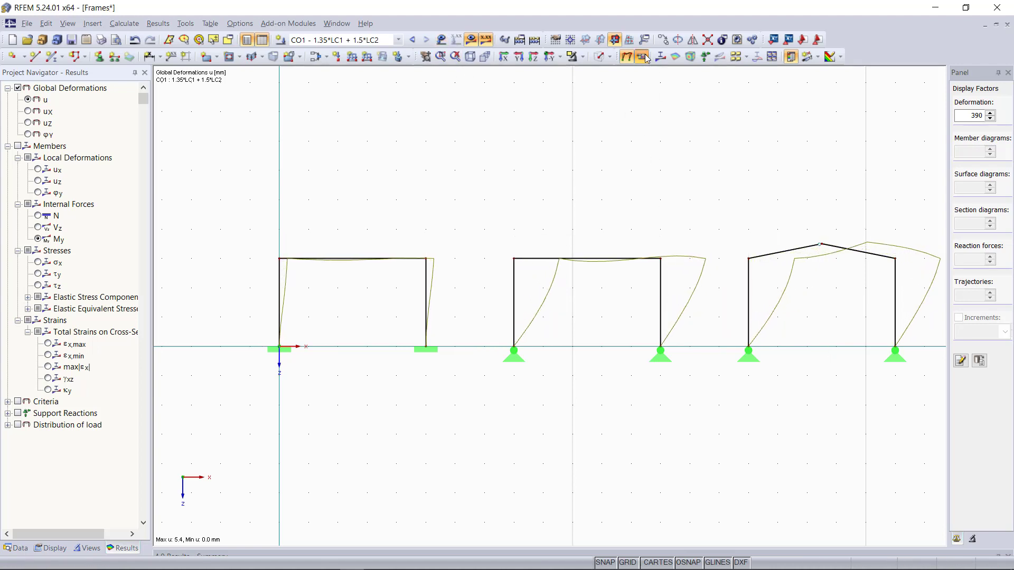
left_click(644, 56)
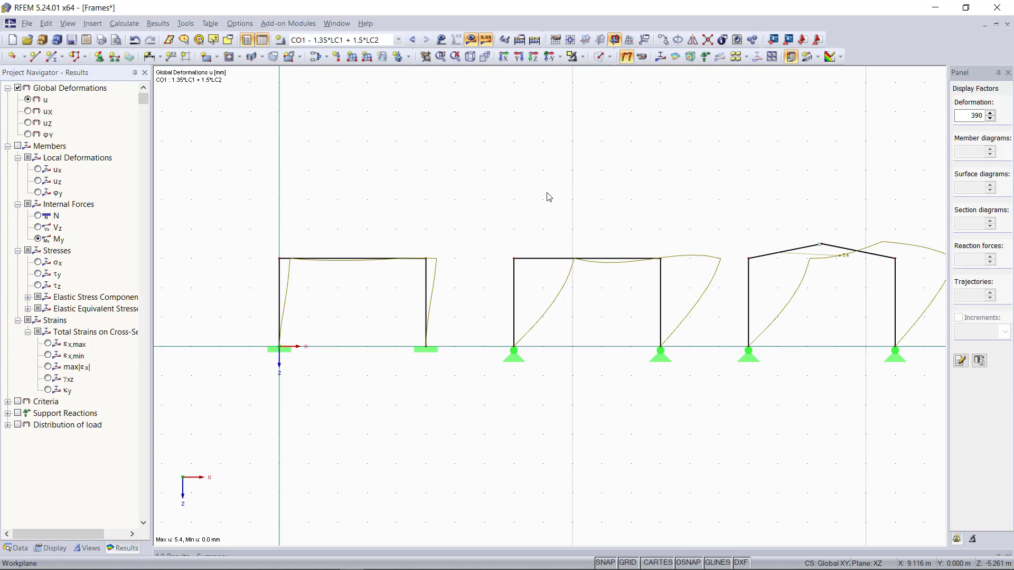
left_click(44, 241)
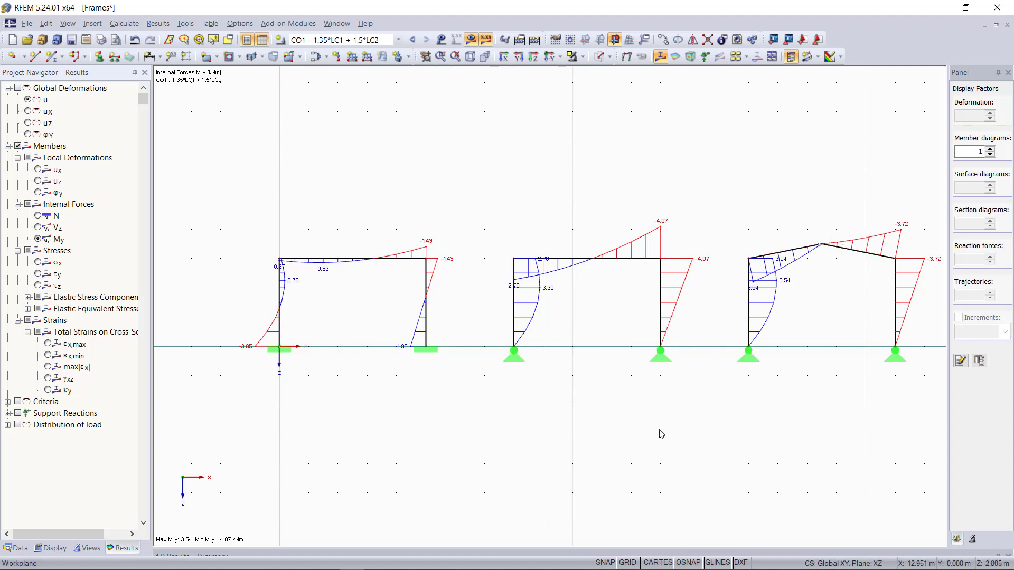
left_click(413, 41)
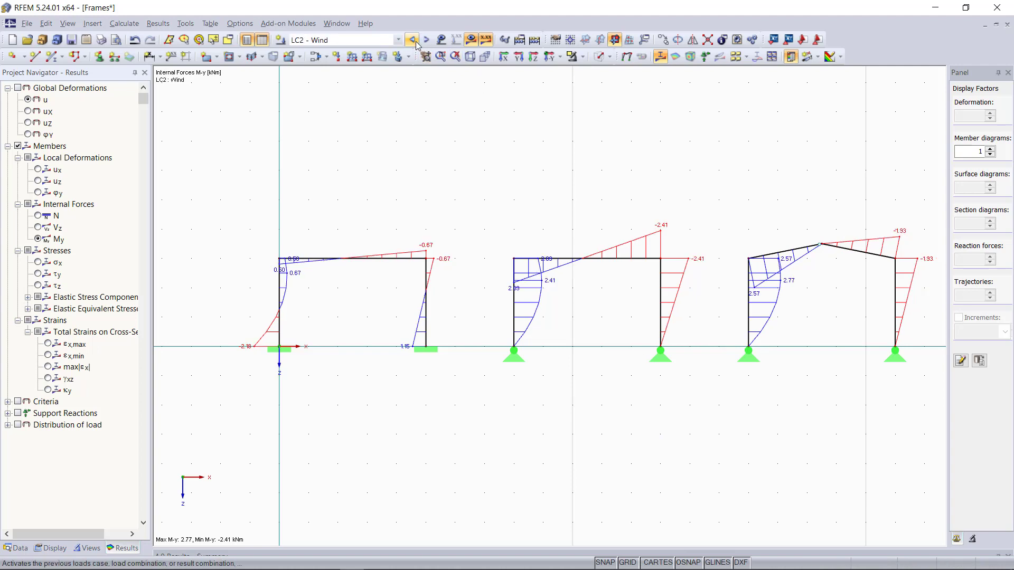
left_click(415, 41)
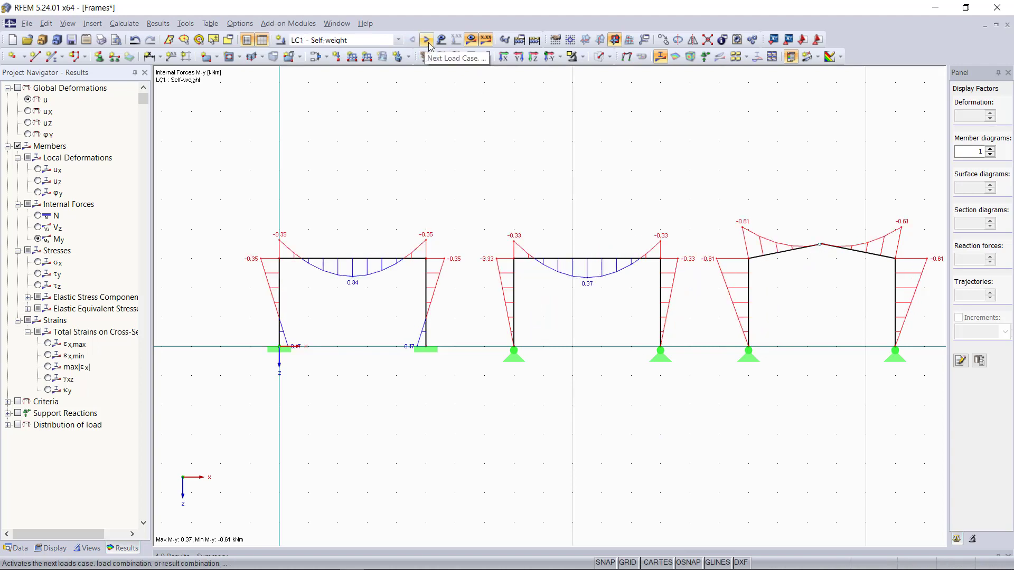
left_click(427, 42)
left_click(427, 42)
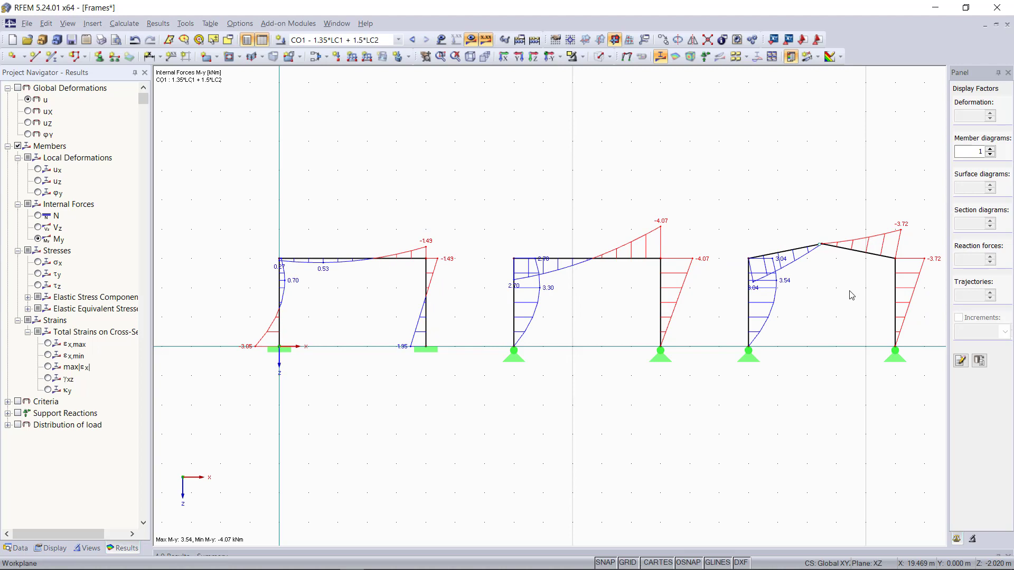